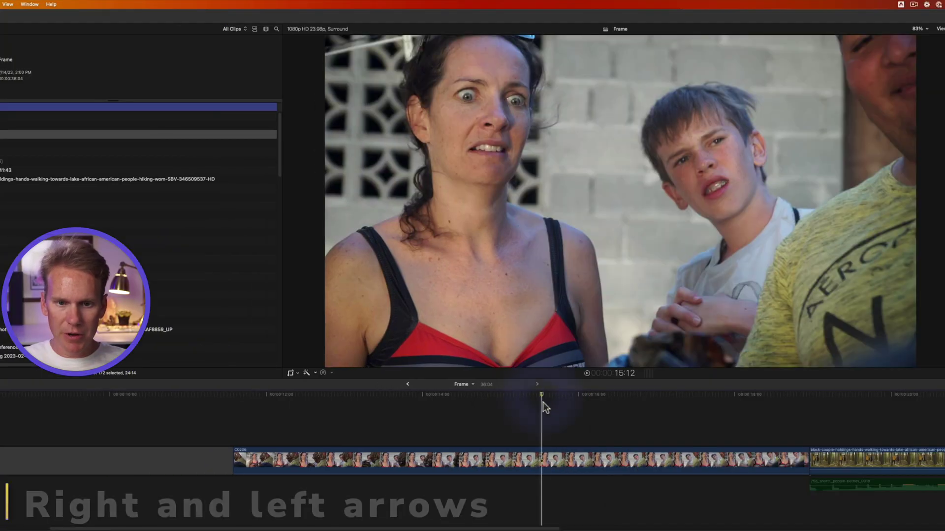
- Move the playhead back to 15:04 in clip C0206 and leave the clip deselected
{"action": "left_click_drag", "start_coordinate": [487, 394], "coordinate": [460, 394]}
{"action": "key", "text": "c"}
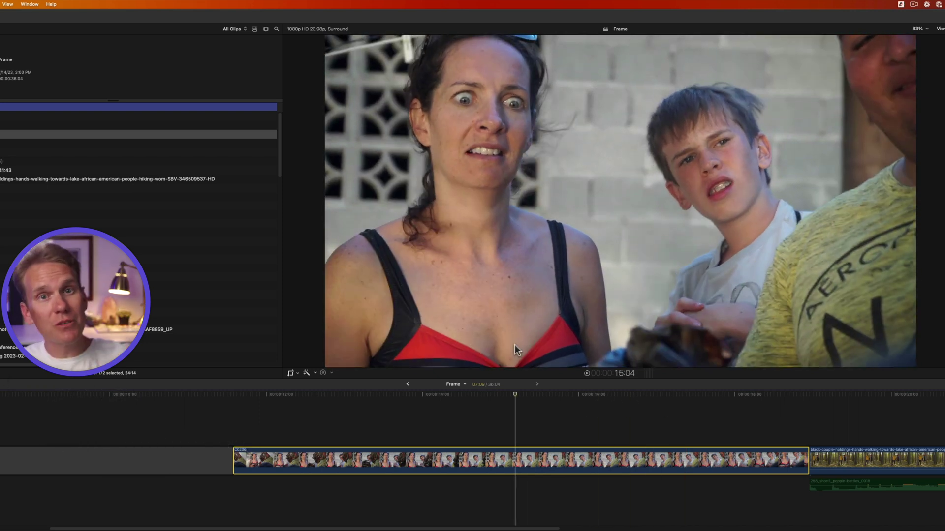
{"action": "left_click", "coordinate": [515, 406]}
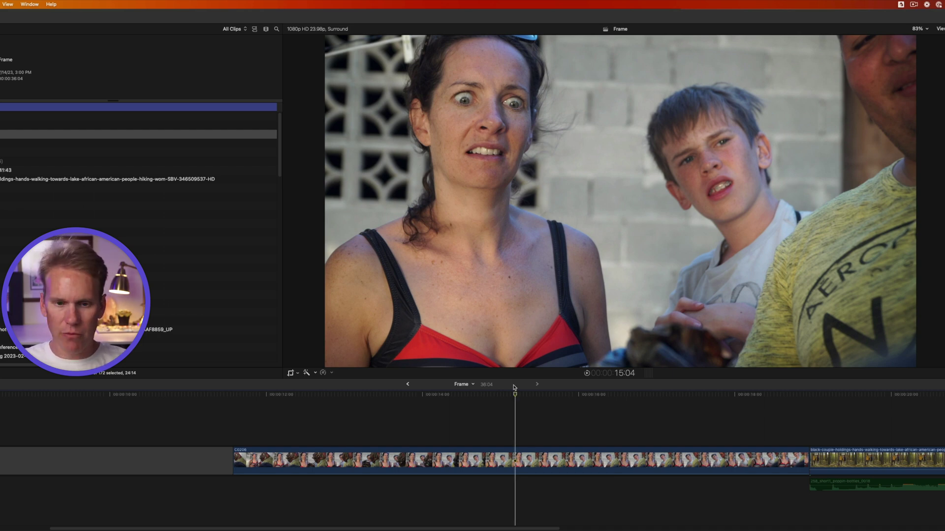
- Step the playhead forward frame by frame through clip C0206 to 15:14
{"action": "key", "text": "Right"}
{"action": "key", "text": "Right"}
{"action": "key", "text": "Right"}
{"action": "key", "text": "Right"}
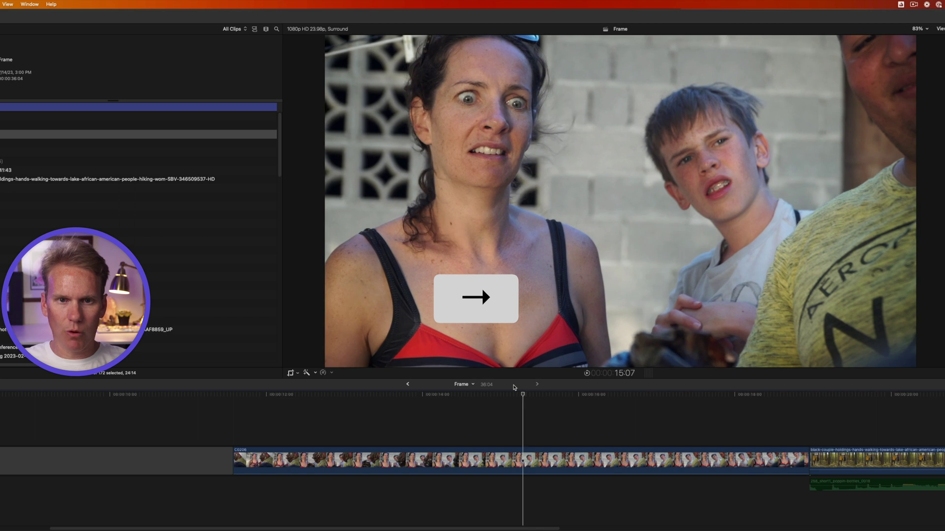
{"action": "key", "text": "Right"}
{"action": "key", "text": "Right"}
{"action": "key", "text": "Right"}
{"action": "key", "text": "Right"}
{"action": "key", "text": "Right"}
{"action": "key", "text": "Right"}
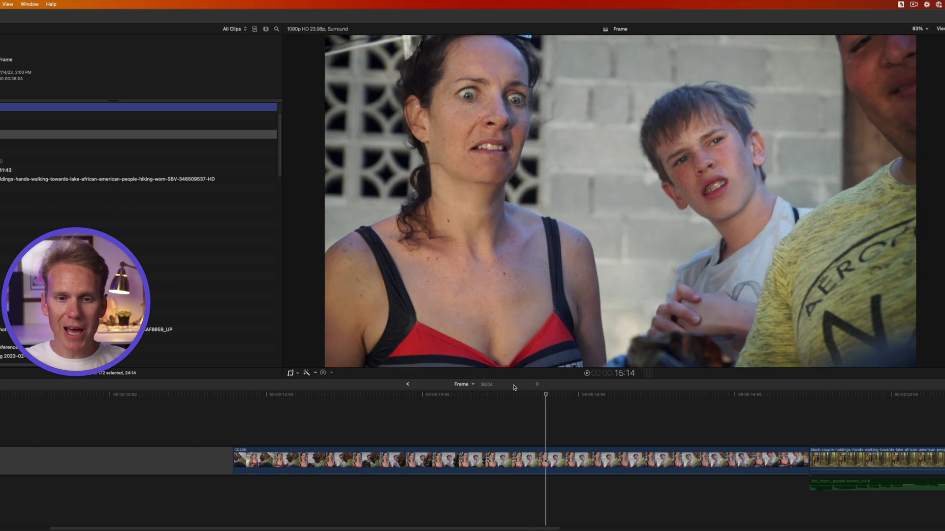
- Step the playhead backward frame by frame to 15:01
{"action": "key", "text": "Left"}
{"action": "key", "text": "Left"}
{"action": "key", "text": "Left"}
{"action": "key", "text": "Left"}
{"action": "key", "text": "Left"}
{"action": "key", "text": "Left"}
{"action": "key", "text": "Left"}
{"action": "key", "text": "Left"}
{"action": "key", "text": "Left"}
{"action": "key", "text": "Left"}
{"action": "key", "text": "Left"}
{"action": "key", "text": "Left"}
{"action": "key", "text": "Left"}
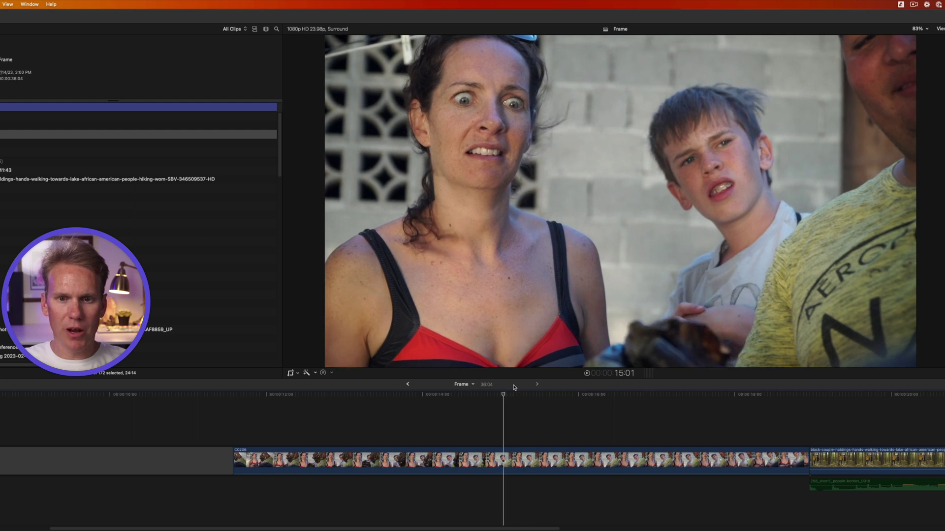
- Place the playhead at 16:01 and look up the commands for moving to the previous or next item
{"action": "left_click", "coordinate": [582, 394]}
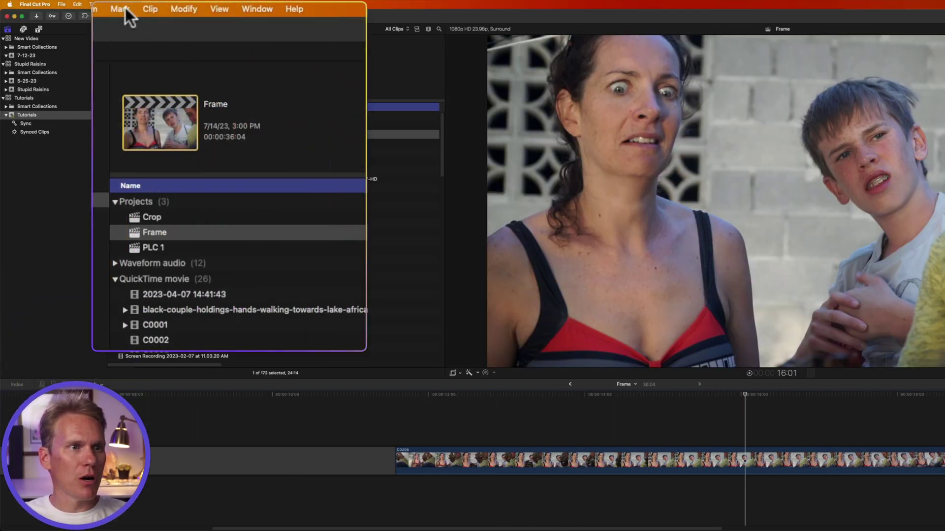
{"action": "left_click", "coordinate": [125, 7]}
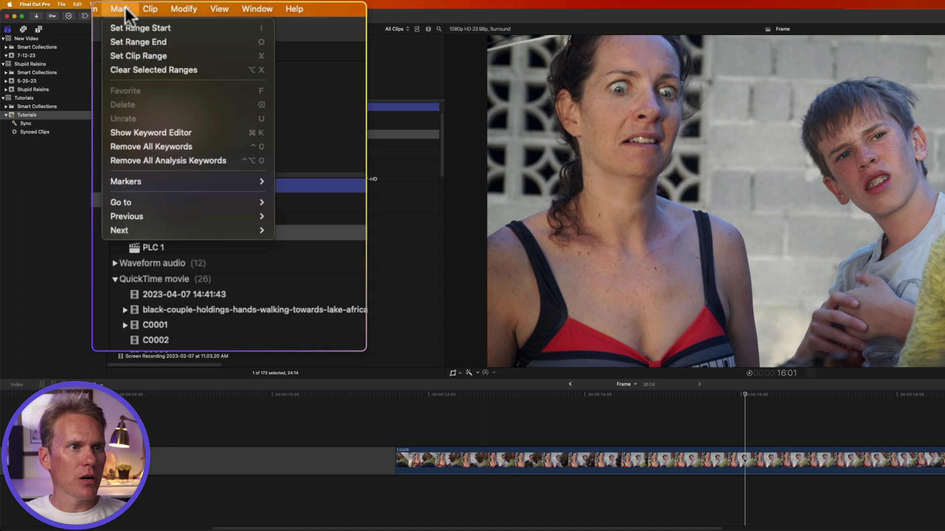
{"action": "mouse_move", "coordinate": [248, 220]}
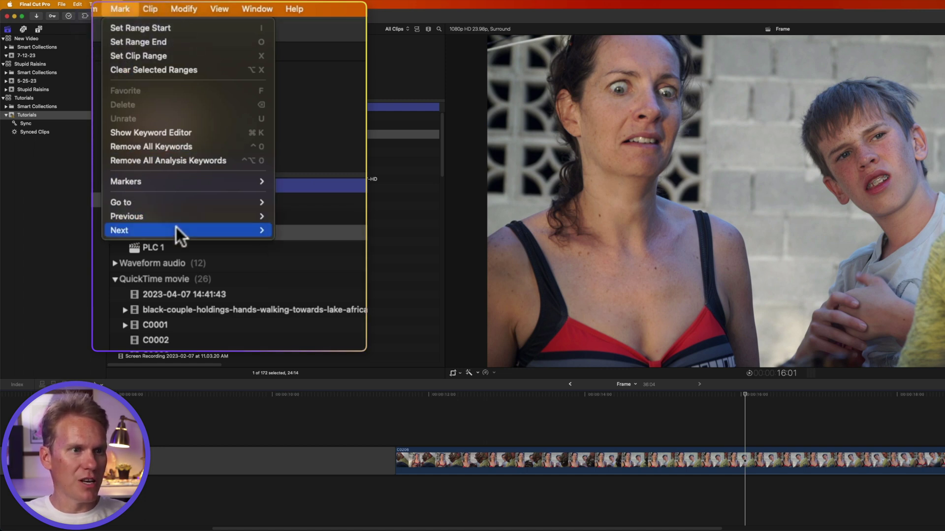
{"action": "mouse_move", "coordinate": [179, 229]}
{"action": "left_click", "coordinate": [287, 231]}
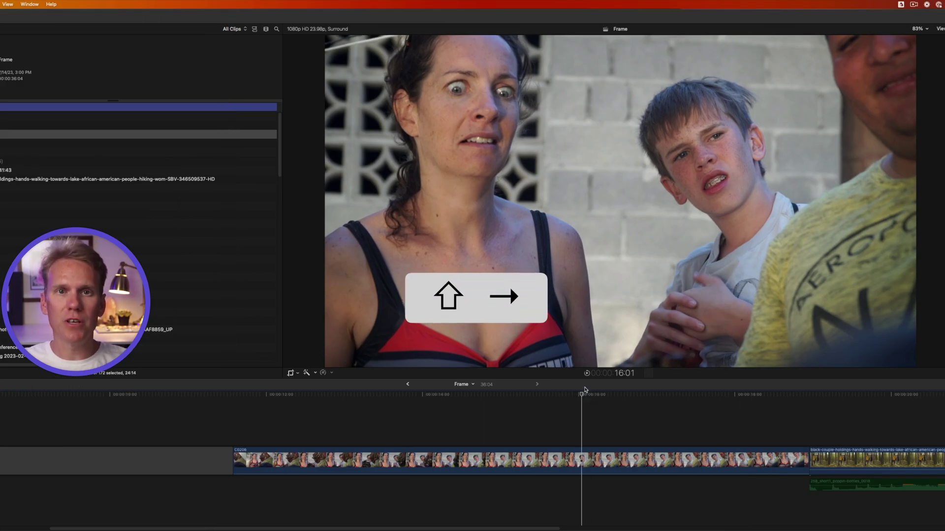
- Jump the playhead forward from 16:01 in four ten-frame increments
{"action": "key", "text": "shift+Right"}
{"action": "key", "text": "shift+Right"}
{"action": "key", "text": "shift+Right"}
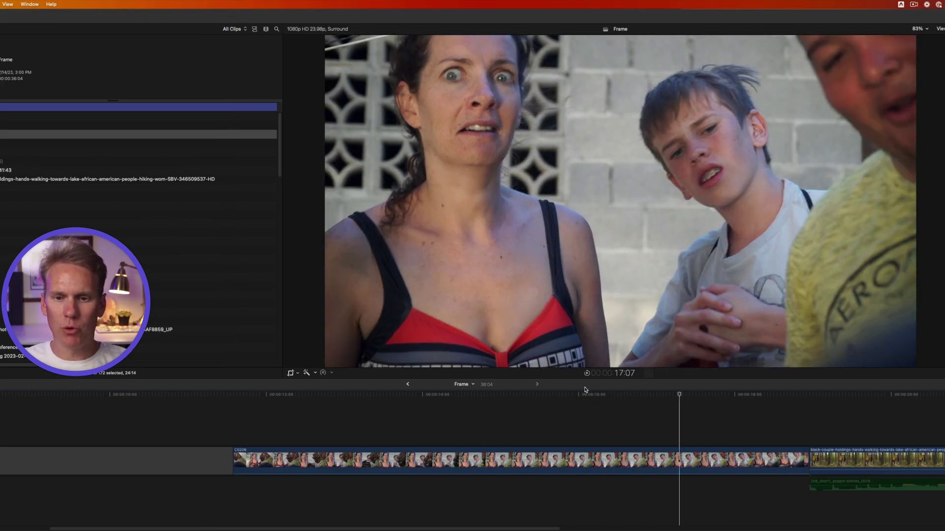
{"action": "key", "text": "shift+Right"}
- Jump the playhead backward through clip C0206 in repeated ten-frame increments
{"action": "key", "text": "shift+Left"}
{"action": "key", "text": "shift+Left"}
{"action": "key", "text": "shift+Left"}
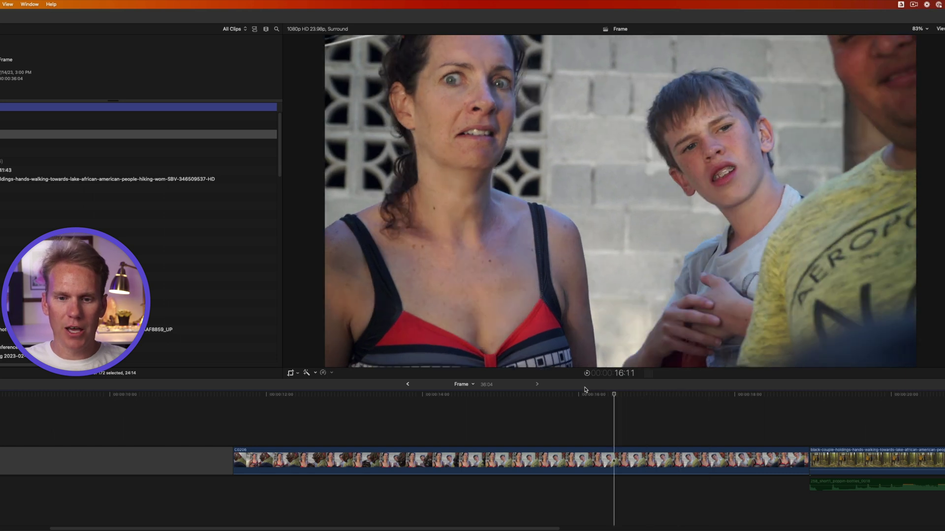
{"action": "key", "text": "shift+Left"}
{"action": "key", "text": "shift+Left"}
{"action": "key", "text": "shift+Left"}
{"action": "key", "text": "shift+Left"}
{"action": "key", "text": "shift+Left"}
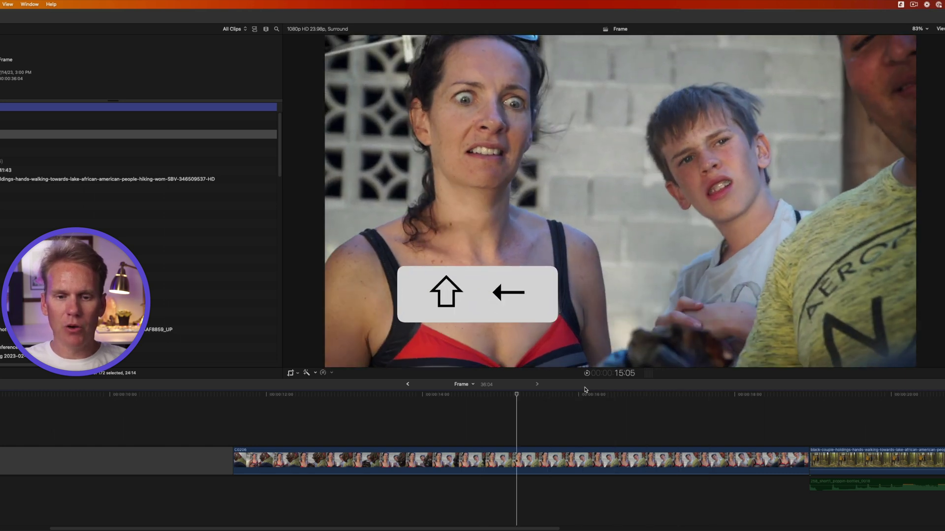
{"action": "key", "text": "shift+Left"}
{"action": "key", "text": "shift+Left"}
{"action": "key", "text": "shift+Left"}
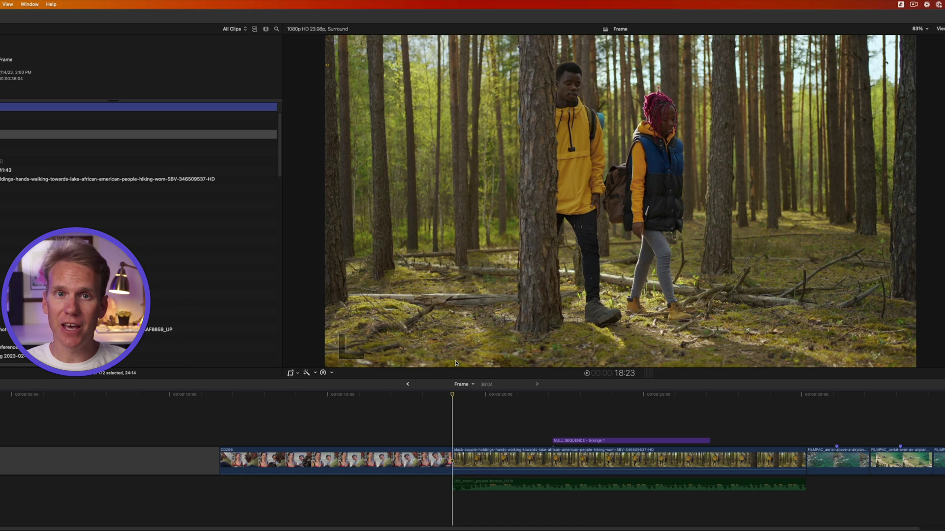
- Play the hiking clip forward from its beginning, pause, and play it in reverse
{"action": "key", "text": "l"}
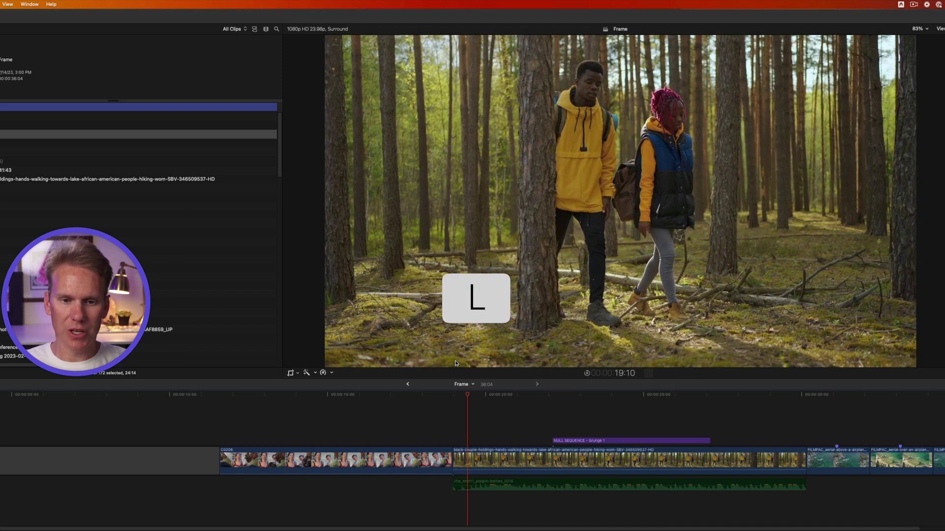
{"action": "key", "text": "k"}
{"action": "key", "text": "j"}
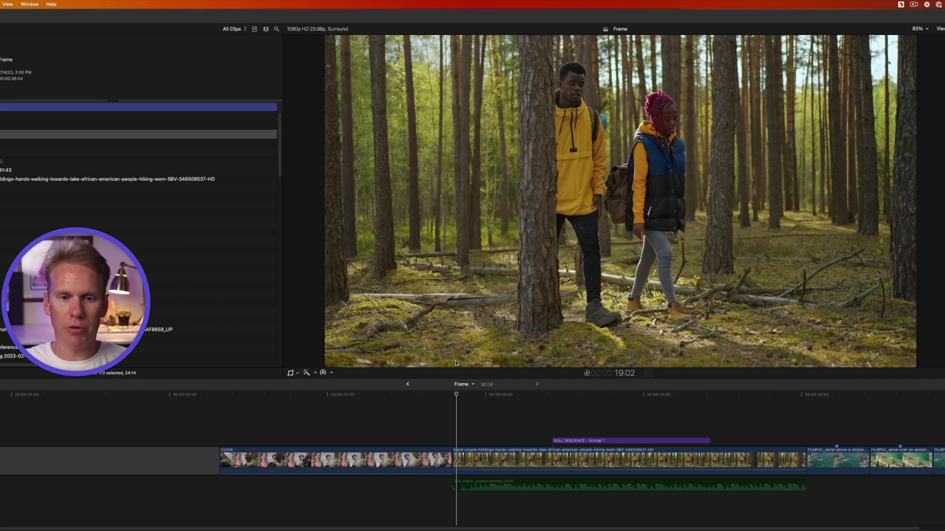
- Play the timeline forward at increased speed to about 26:18, and play it back in reverse at increased speed
{"action": "key", "text": "l"}
{"action": "key", "text": "l"}
{"action": "key", "text": "l"}
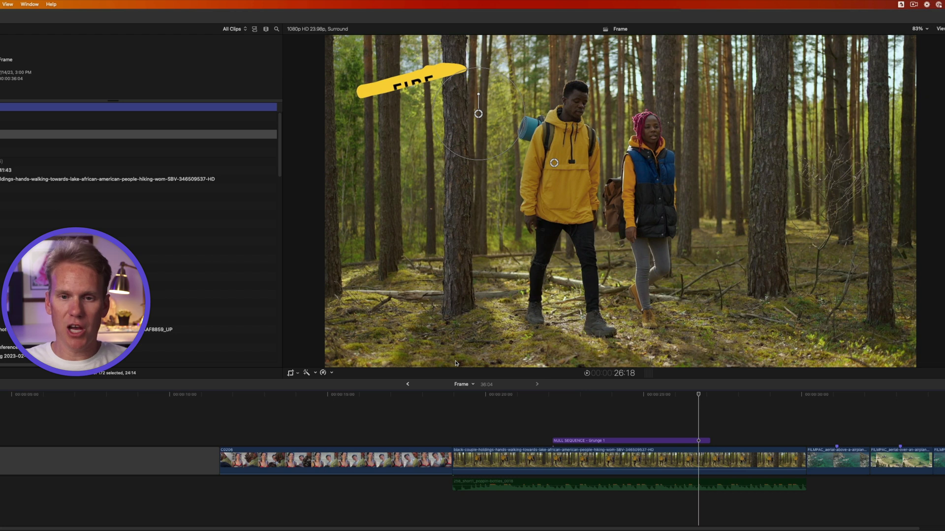
{"action": "key", "text": "j"}
{"action": "key", "text": "j"}
{"action": "key", "text": "j"}
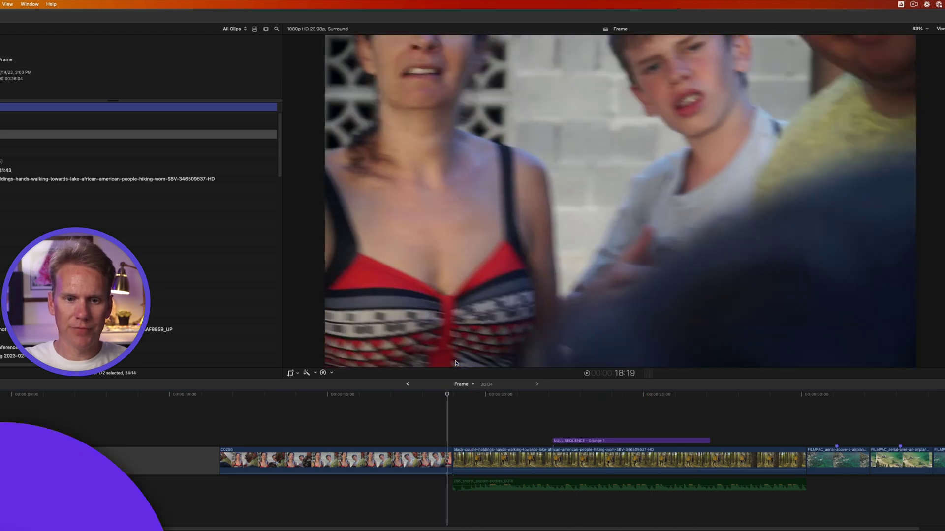
- Select the Grunge 1 title above the hiking clip and nudge it 8 frames later, one frame at a time
{"action": "left_click", "coordinate": [529, 460]}
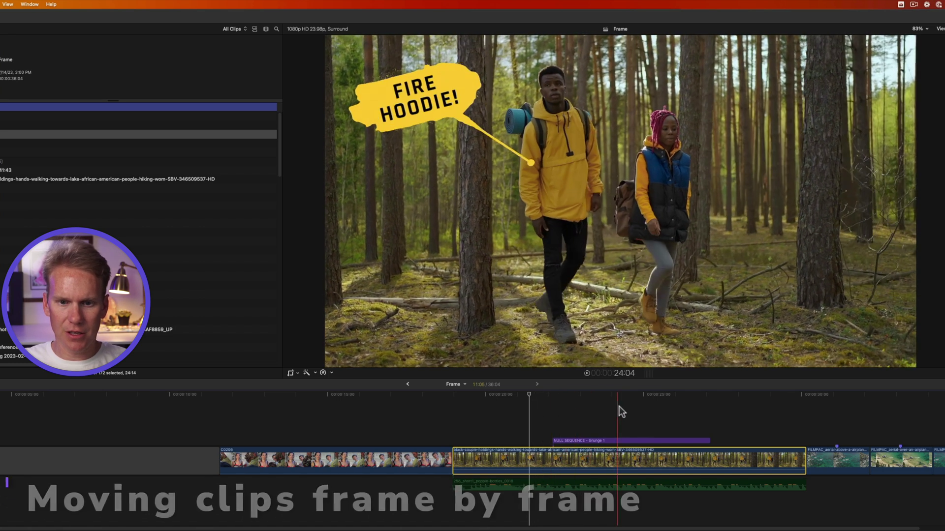
{"action": "left_click", "coordinate": [630, 441]}
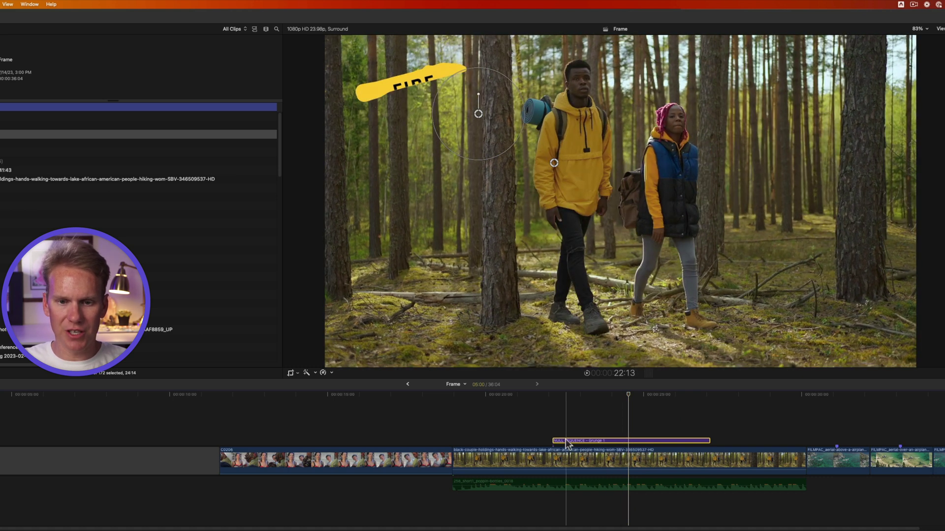
{"action": "key", "text": "super+equal"}
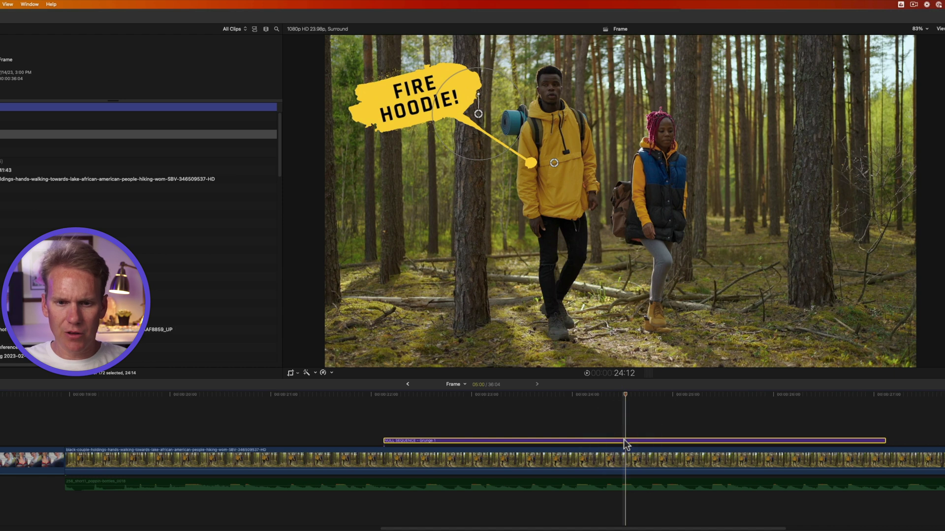
{"action": "key", "text": "period"}
{"action": "key", "text": "period"}
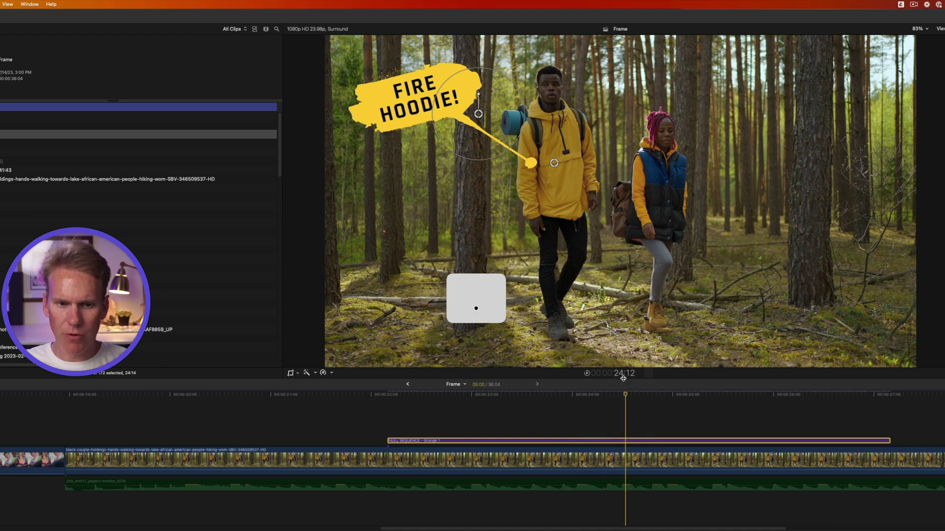
{"action": "key", "text": "period"}
{"action": "key", "text": "period"}
{"action": "key", "text": "period"}
{"action": "key", "text": "period"}
{"action": "key", "text": "period"}
{"action": "key", "text": "period"}
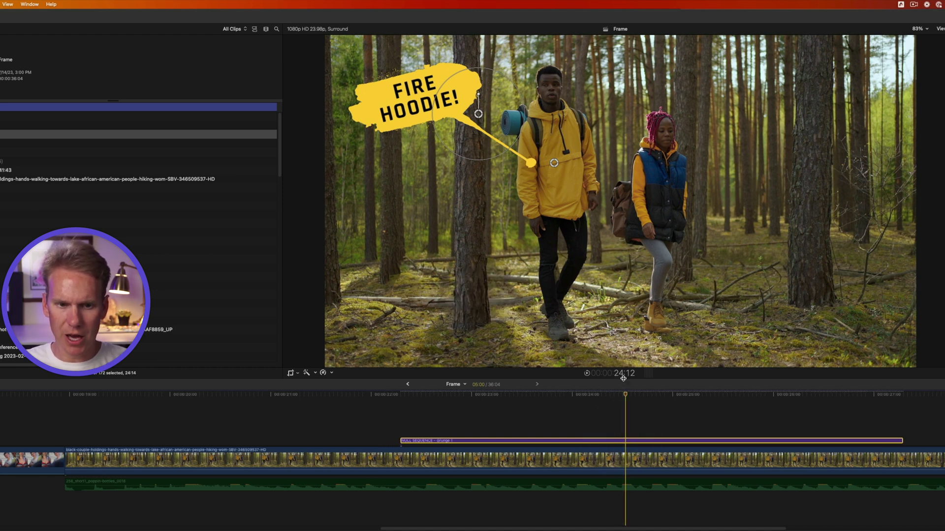
- Nudge the selected Grunge 1 title 13 frames earlier, one frame at a time
{"action": "key", "text": "comma"}
{"action": "key", "text": "comma"}
{"action": "key", "text": "comma"}
{"action": "key", "text": "comma"}
{"action": "key", "text": "comma"}
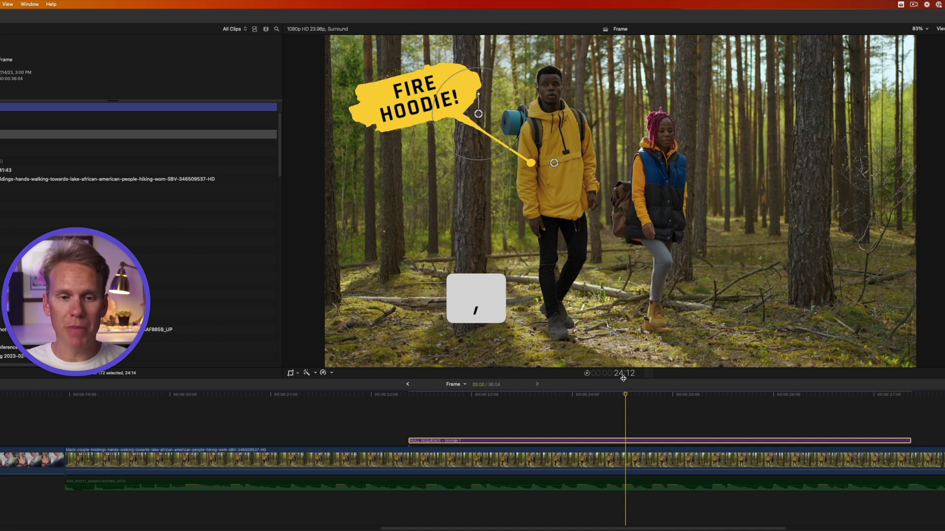
{"action": "key", "text": "comma"}
{"action": "key", "text": "comma"}
{"action": "key", "text": "comma"}
{"action": "key", "text": "comma"}
{"action": "key", "text": "comma"}
{"action": "key", "text": "comma"}
{"action": "key", "text": "comma"}
{"action": "key", "text": "comma"}
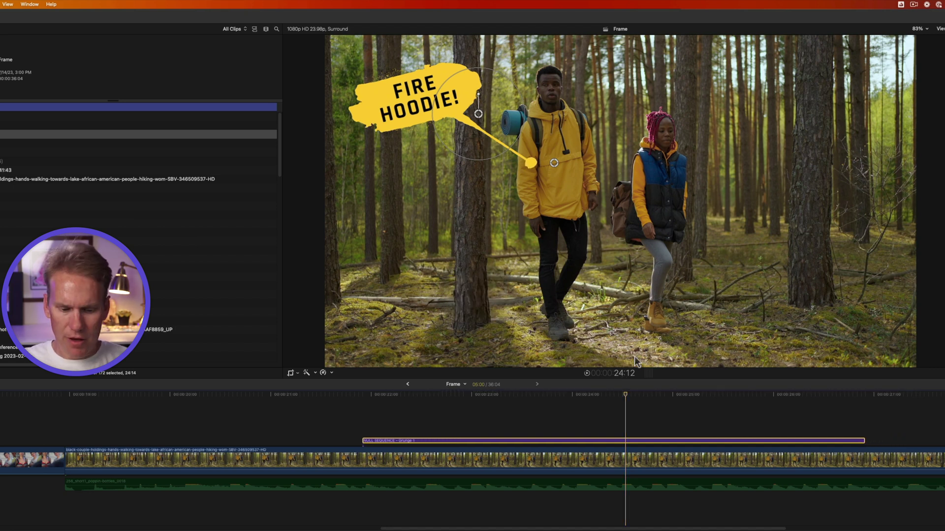
- Shift the Grunge 1 title 30 frames later in ten-frame nudges
{"action": "key", "text": "shift+period"}
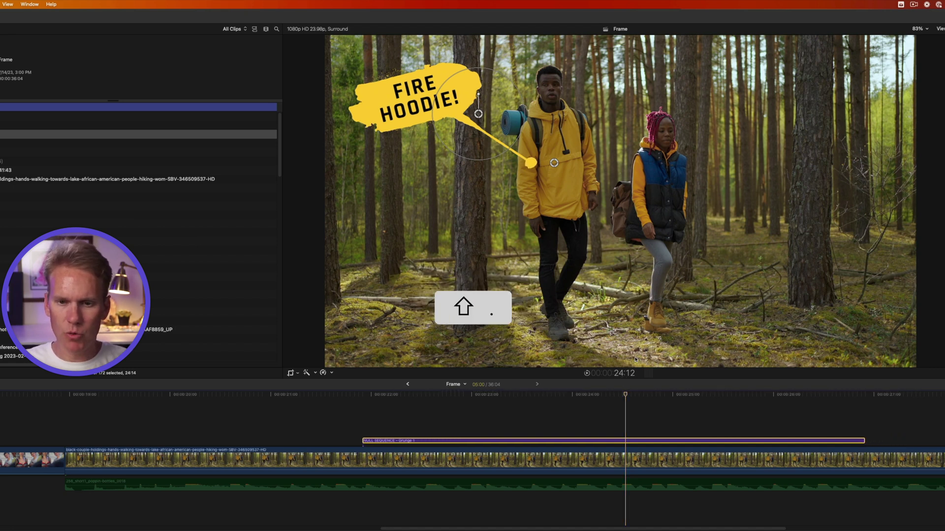
{"action": "key", "text": "shift+period"}
{"action": "key", "text": "shift+period"}
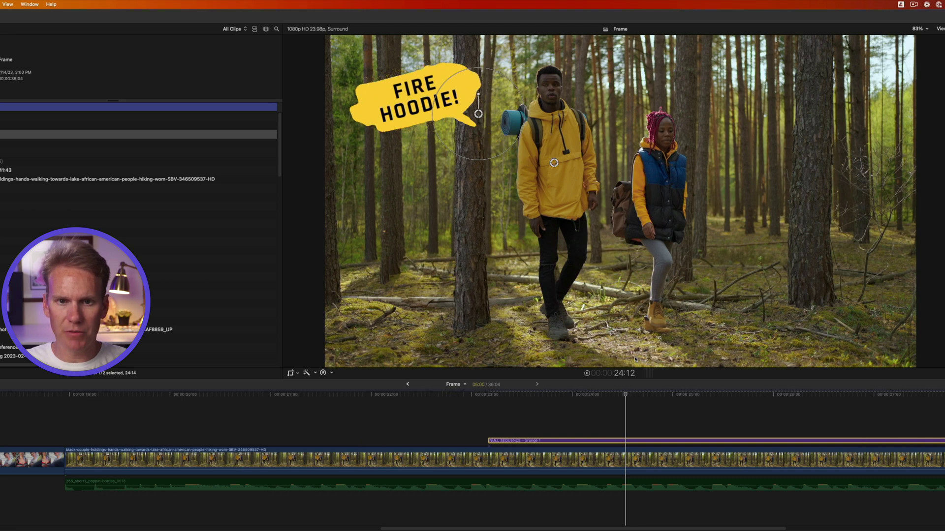
- Shift the Grunge 1 title 40 frames earlier and 10 frames later in ten-frame nudges
{"action": "key", "text": "shift+comma"}
{"action": "key", "text": "shift+comma"}
{"action": "key", "text": "shift+comma"}
{"action": "key", "text": "shift+comma"}
{"action": "key", "text": "shift+period"}
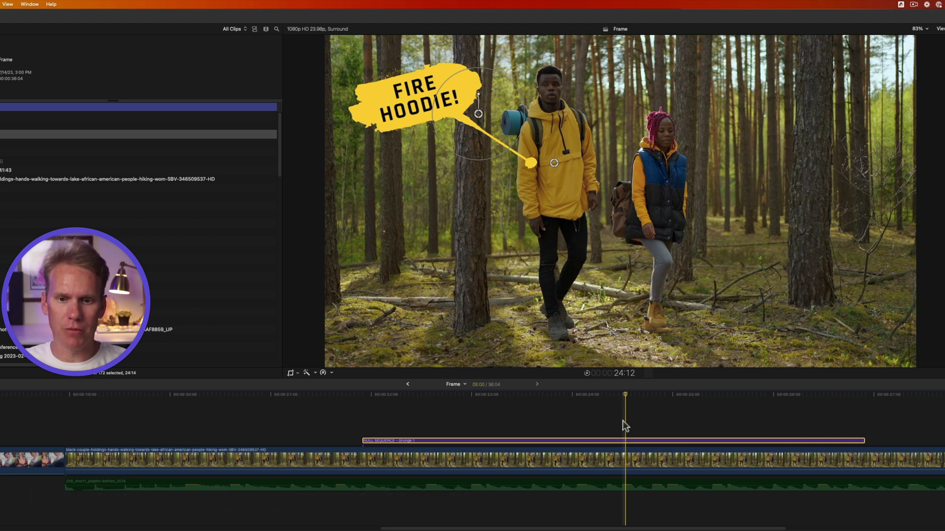
- Select the audio clip beneath the hiking clip and magnify the timeline around the playhead with the Zoom tool, returning to the Select tool
{"action": "left_click", "coordinate": [623, 481]}
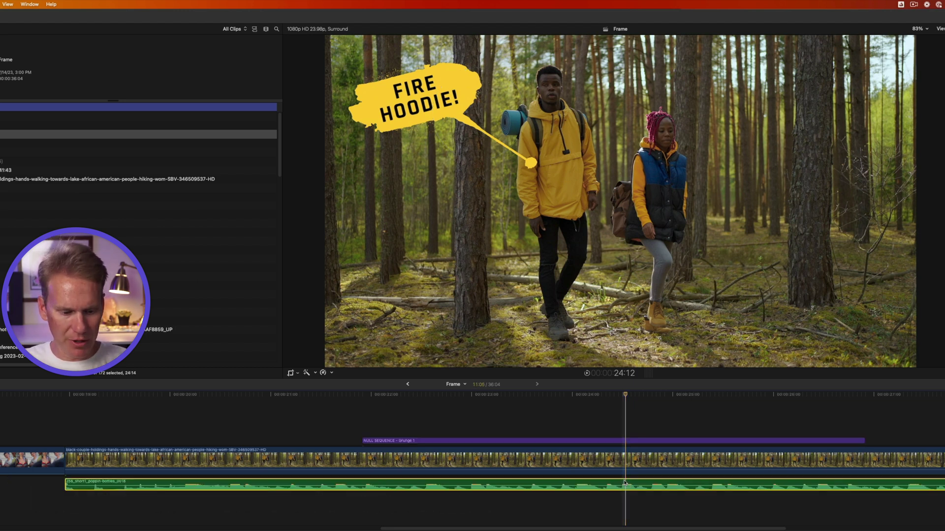
{"action": "key", "text": "z"}
{"action": "left_click", "coordinate": [624, 482]}
{"action": "left_click", "coordinate": [624, 481]}
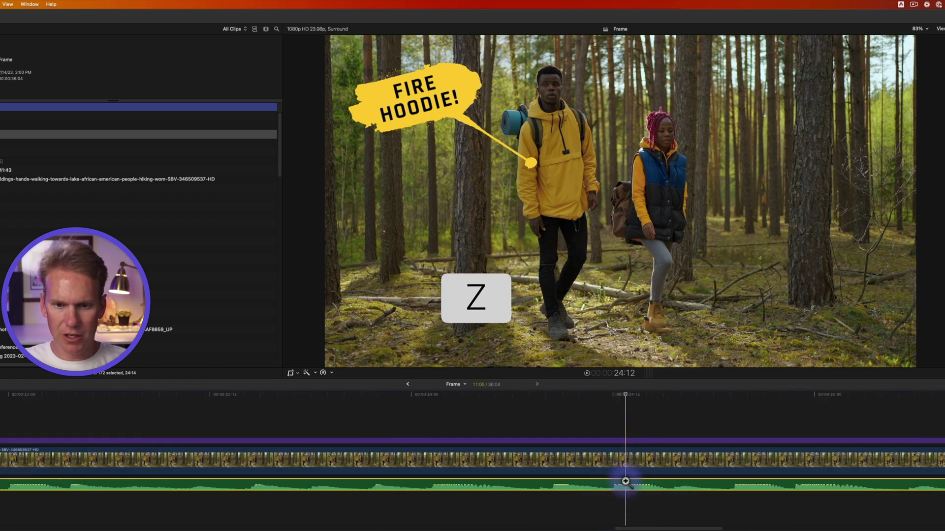
{"action": "key", "text": "a"}
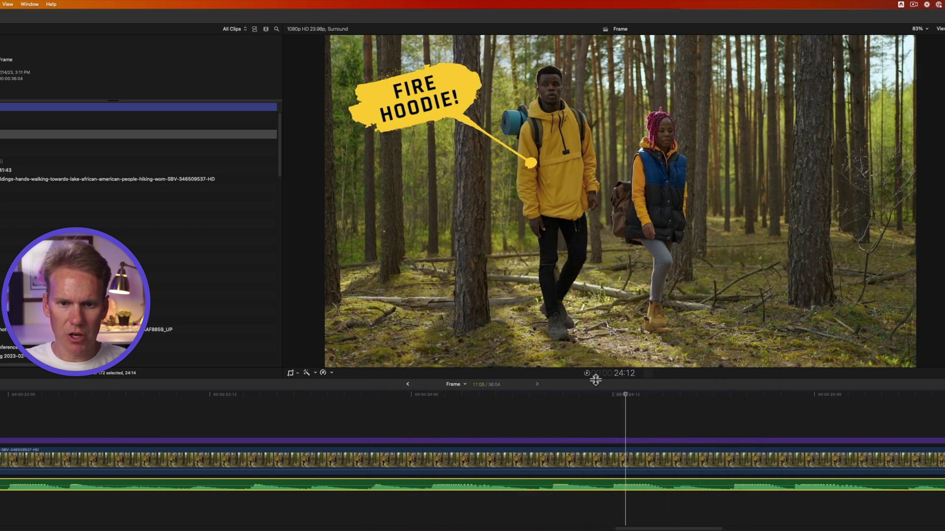
- Set the time display preference to HH:MM:SS:FF + Subframes
{"action": "key", "text": "super+comma"}
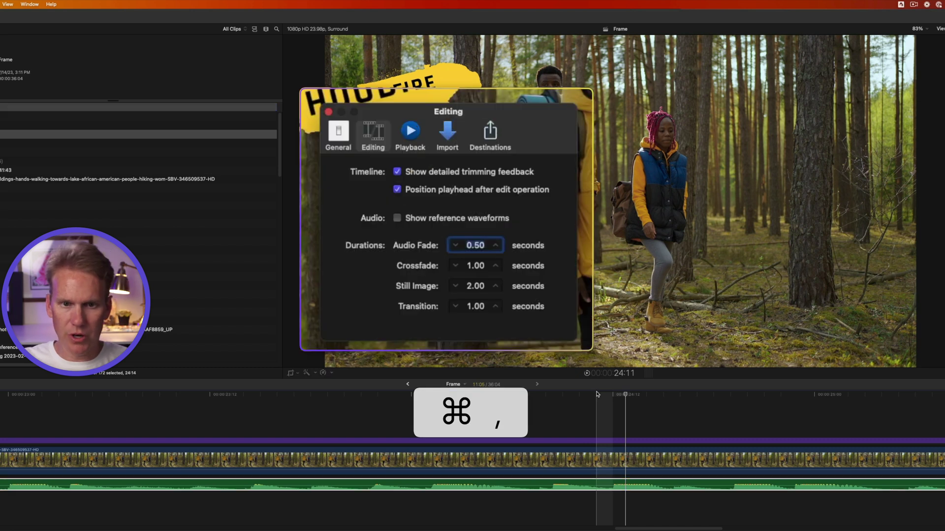
{"action": "left_click", "coordinate": [344, 134]}
{"action": "left_click", "coordinate": [497, 178]}
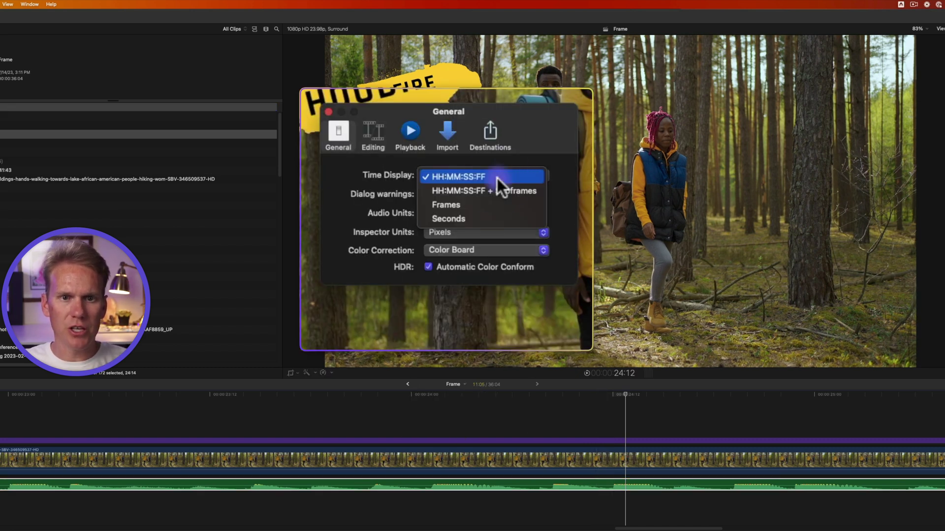
{"action": "left_click", "coordinate": [510, 190]}
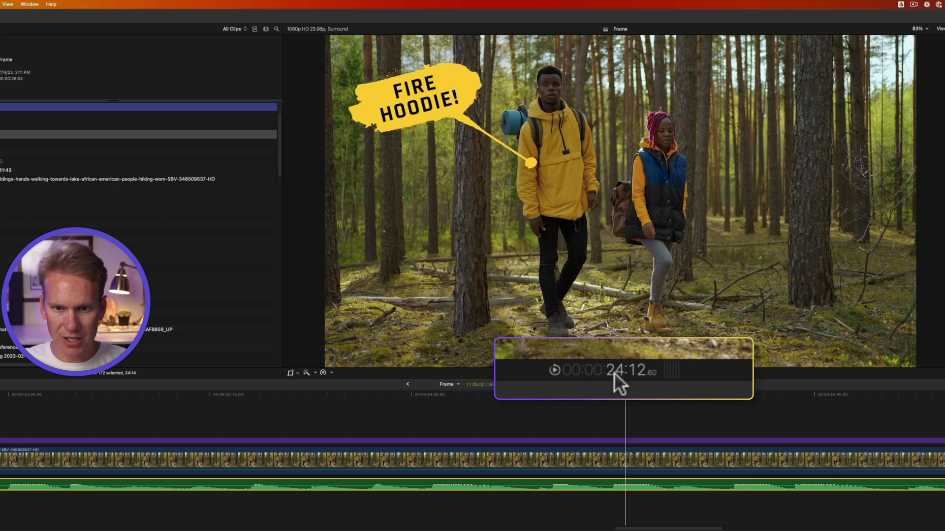
- Reposition the playhead about one frame later and move the selected audio clip earlier by less than a frame
{"action": "left_click", "coordinate": [657, 383]}
{"action": "type", "text": "-2"}
{"action": "key", "text": "Return"}
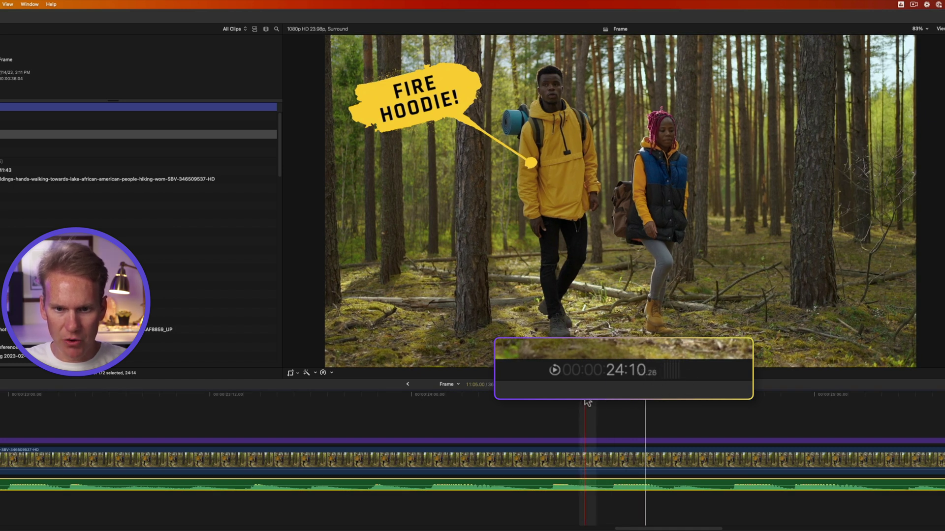
{"action": "left_click_drag", "start_coordinate": [588, 482], "coordinate": [568, 480]}
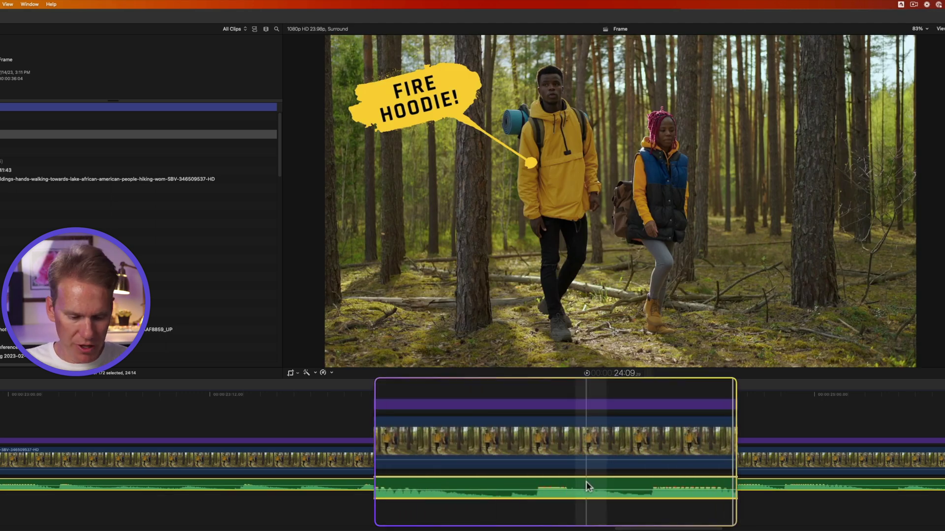
- Nudge the selected audio clip one subframe later and earlier, and ten subframes later and earlier
{"action": "key", "text": "alt+period"}
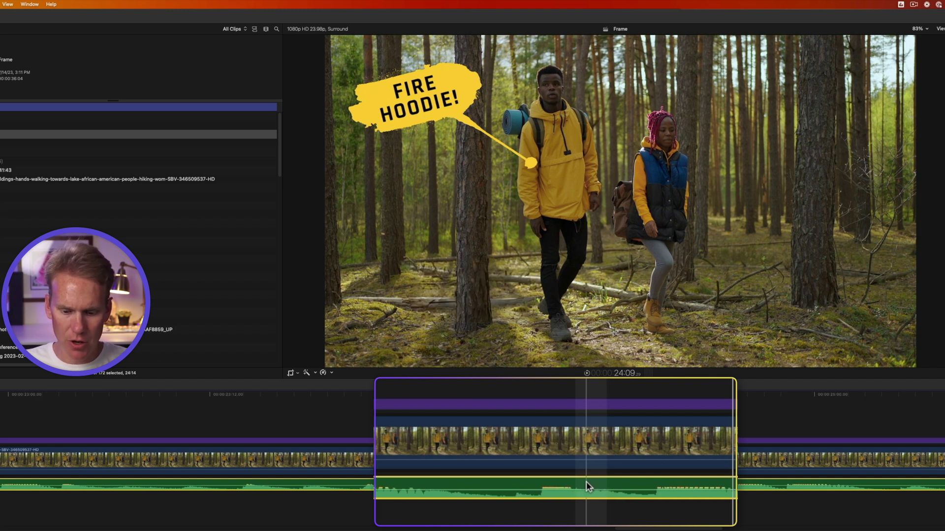
{"action": "key", "text": "alt+comma"}
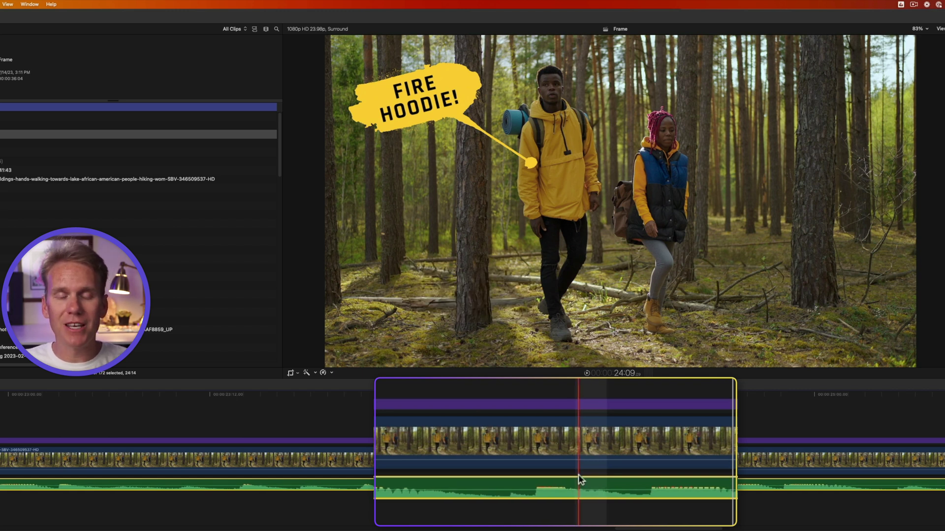
{"action": "key", "text": "alt+shift+period"}
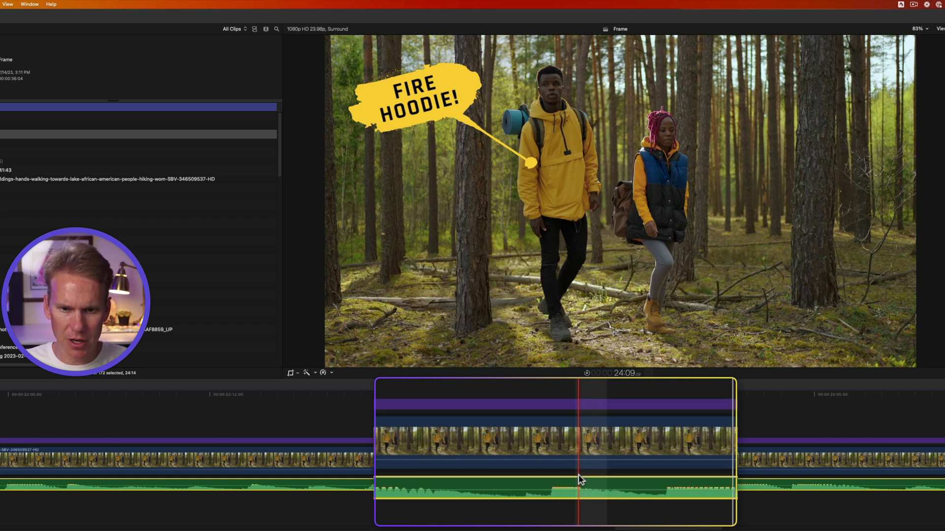
{"action": "key", "text": "alt+shift+comma"}
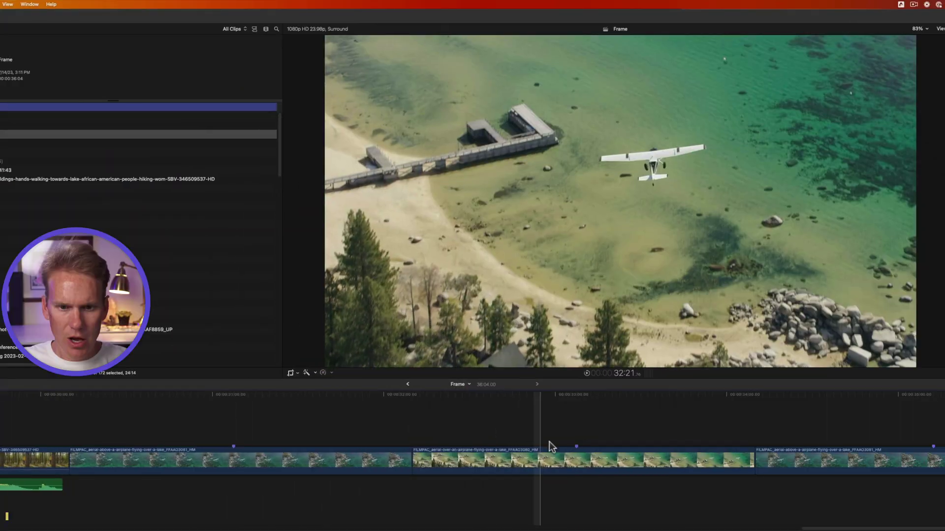
- Select the aerial-over-an-airplane clip and move it back and forth along the storyline in one-frame nudges, ending four frames later
{"action": "left_click", "coordinate": [578, 455]}
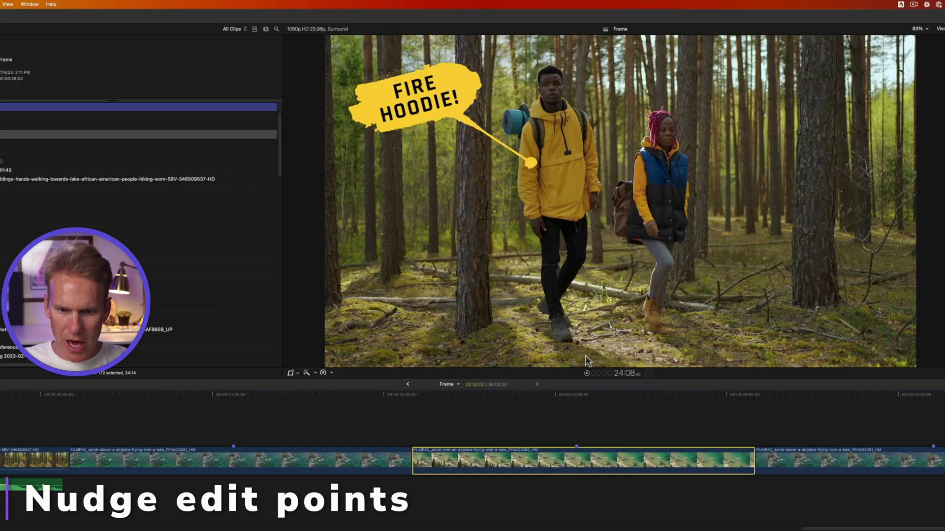
{"action": "key", "text": "period"}
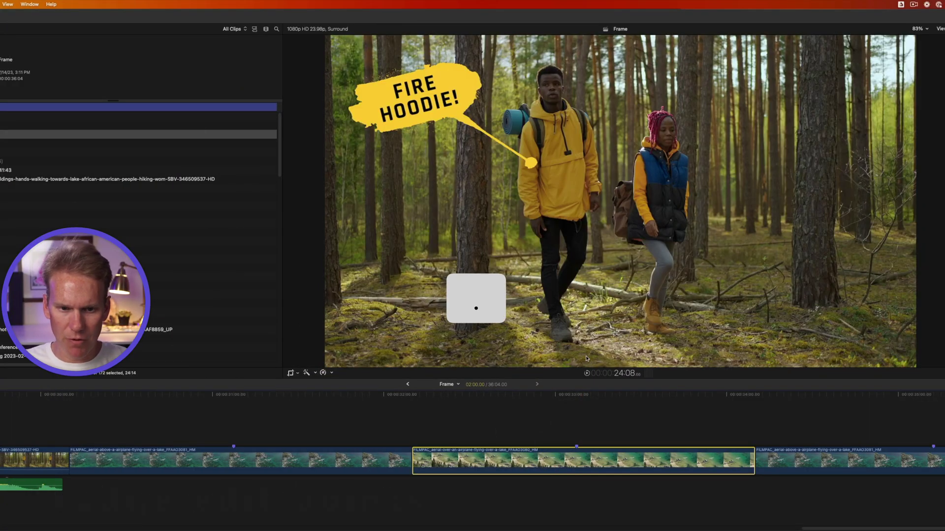
{"action": "key", "text": "period"}
{"action": "key", "text": "period"}
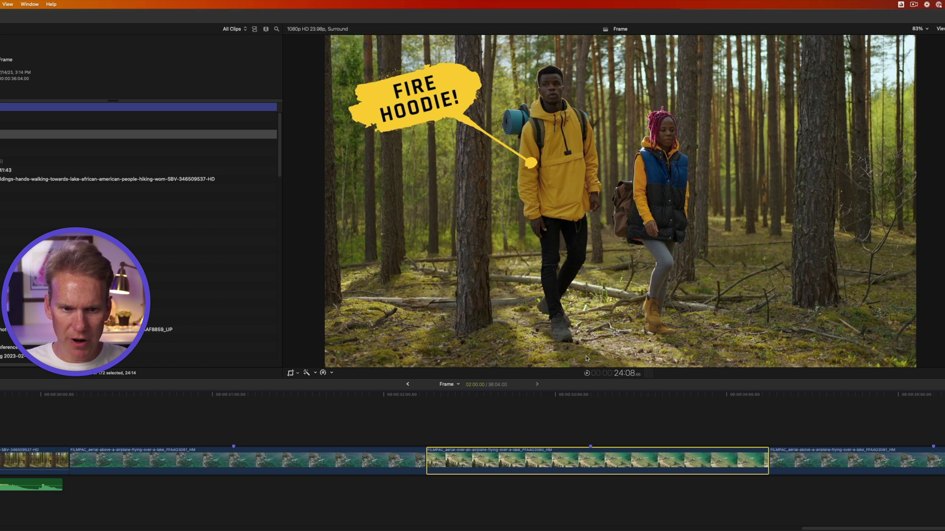
{"action": "key", "text": "period"}
{"action": "key", "text": "period"}
{"action": "key", "text": "period"}
{"action": "key", "text": "period"}
{"action": "key", "text": "comma"}
{"action": "key", "text": "comma"}
{"action": "key", "text": "period"}
{"action": "key", "text": "period"}
{"action": "key", "text": "period"}
{"action": "key", "text": "period"}
{"action": "key", "text": "comma"}
{"action": "key", "text": "comma"}
{"action": "key", "text": "comma"}
{"action": "key", "text": "comma"}
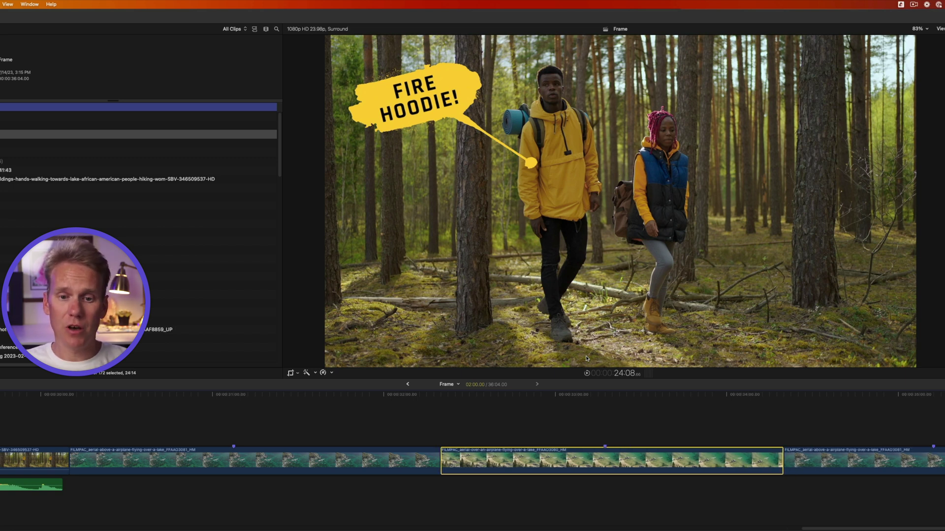
- Move the selected aerial-over-an-airplane clip ten frames earlier in one-frame nudges
{"action": "key", "text": "comma"}
{"action": "key", "text": "comma"}
{"action": "key", "text": "comma"}
{"action": "key", "text": "comma"}
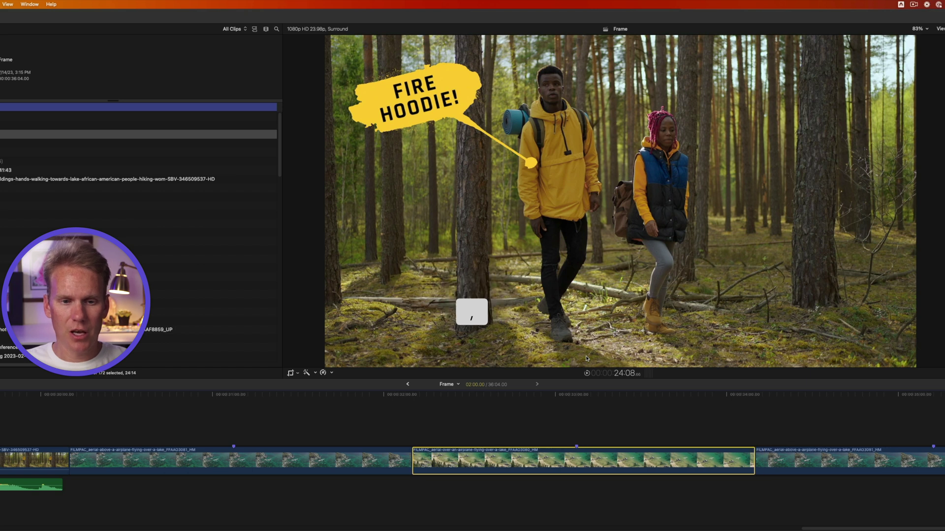
{"action": "key", "text": "comma"}
{"action": "key", "text": "comma"}
{"action": "key", "text": "comma"}
{"action": "key", "text": "comma"}
{"action": "key", "text": "comma"}
{"action": "key", "text": "comma"}
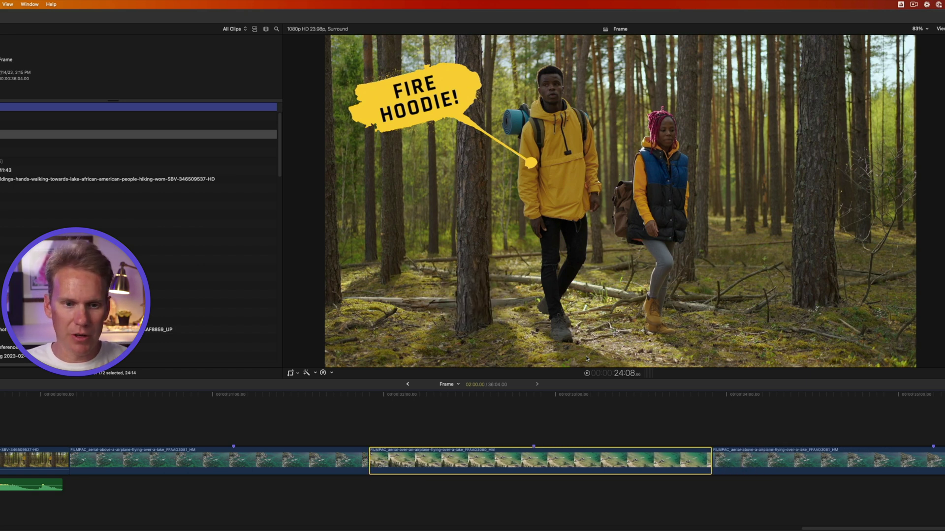
- Move the selected airplane clip four frames later in one-frame nudges
{"action": "key", "text": "period"}
{"action": "key", "text": "period"}
{"action": "key", "text": "period"}
{"action": "key", "text": "period"}
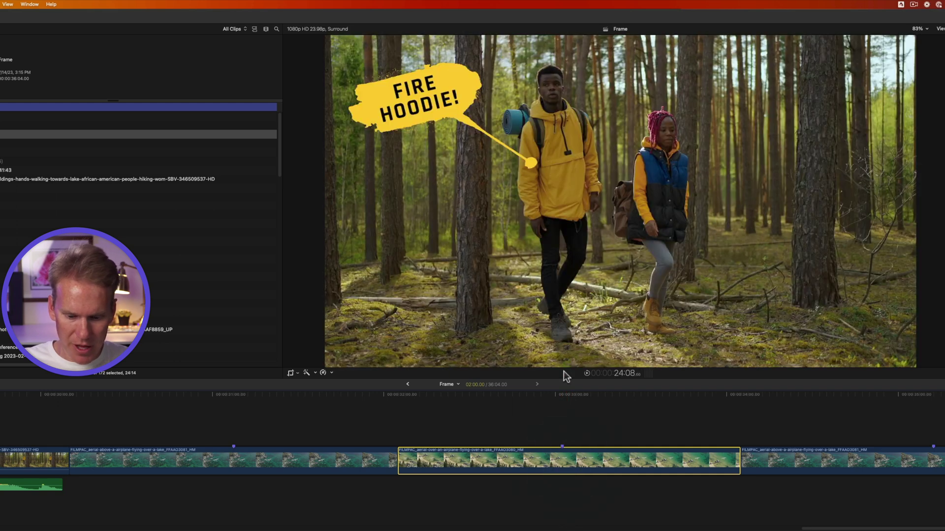
- Move the selected airplane clip ten frames later with the Position tool in one-frame nudges
{"action": "key", "text": "p"}
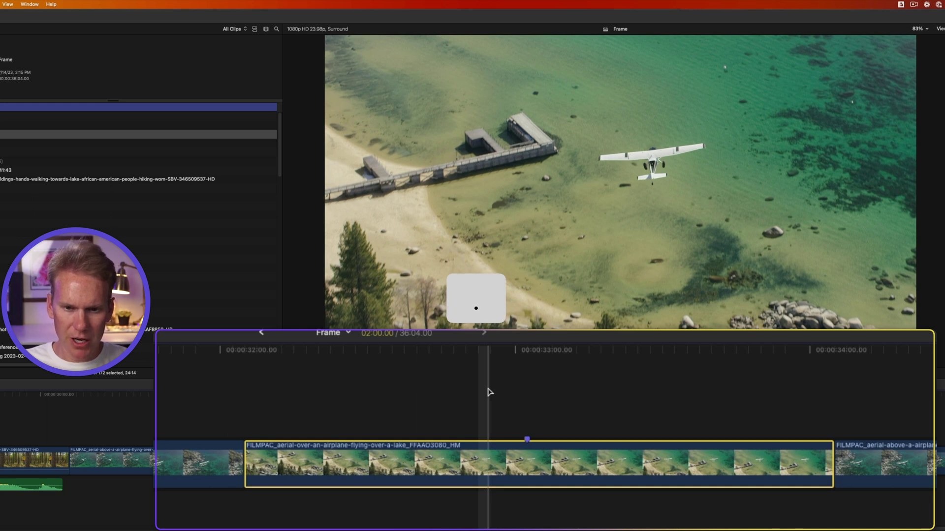
{"action": "key", "text": "period"}
{"action": "key", "text": "period"}
{"action": "key", "text": "period"}
{"action": "key", "text": "period"}
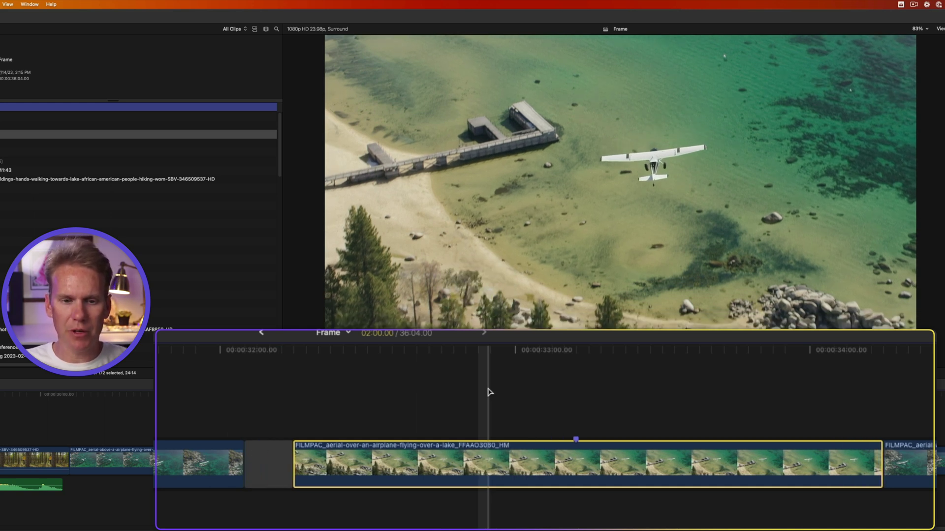
{"action": "key", "text": "period"}
{"action": "key", "text": "period"}
{"action": "key", "text": "period"}
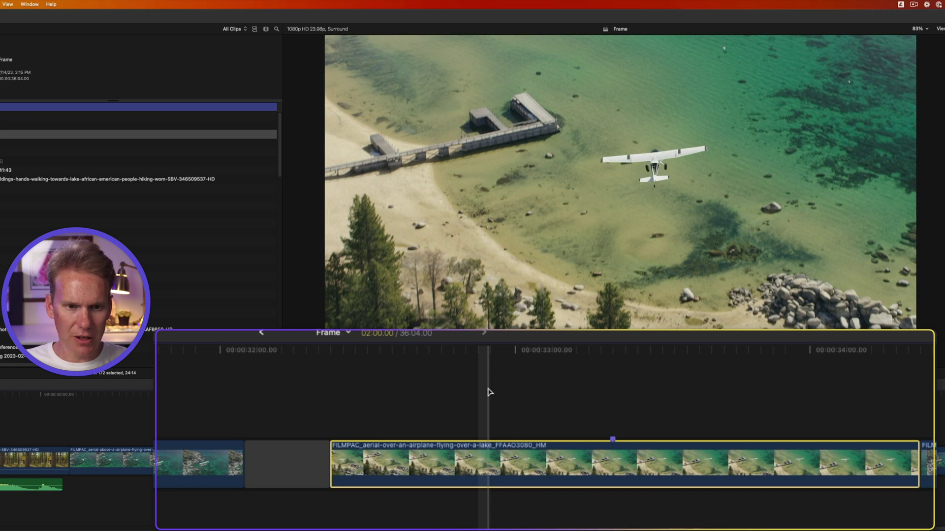
{"action": "key", "text": "period"}
{"action": "key", "text": "period"}
{"action": "key", "text": "period"}
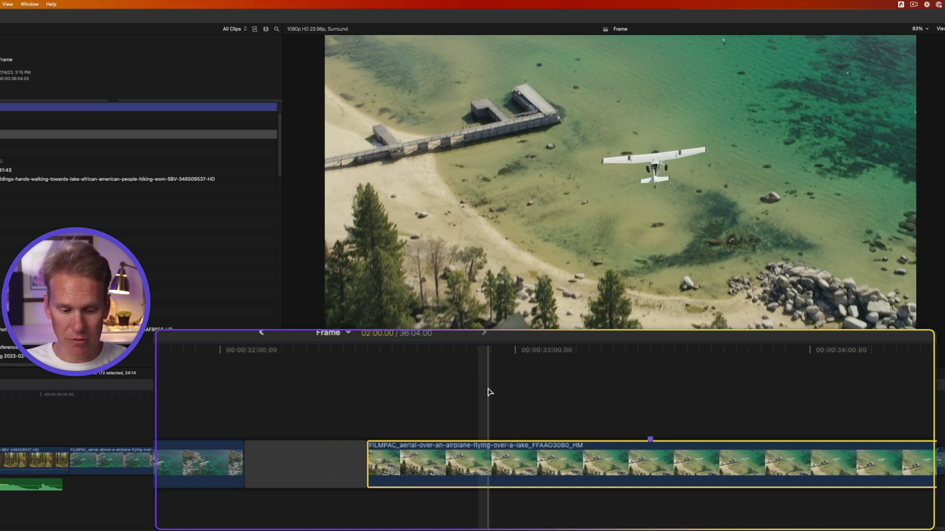
- Move the airplane clip about 17 frames earlier over the preceding clip, using one ten-frame nudge and single-frame nudges
{"action": "key", "text": "shift+comma"}
{"action": "key", "text": "comma"}
{"action": "key", "text": "comma"}
{"action": "key", "text": "comma"}
{"action": "key", "text": "comma"}
{"action": "key", "text": "comma"}
{"action": "key", "text": "comma"}
{"action": "key", "text": "comma"}
{"action": "key", "text": "comma"}
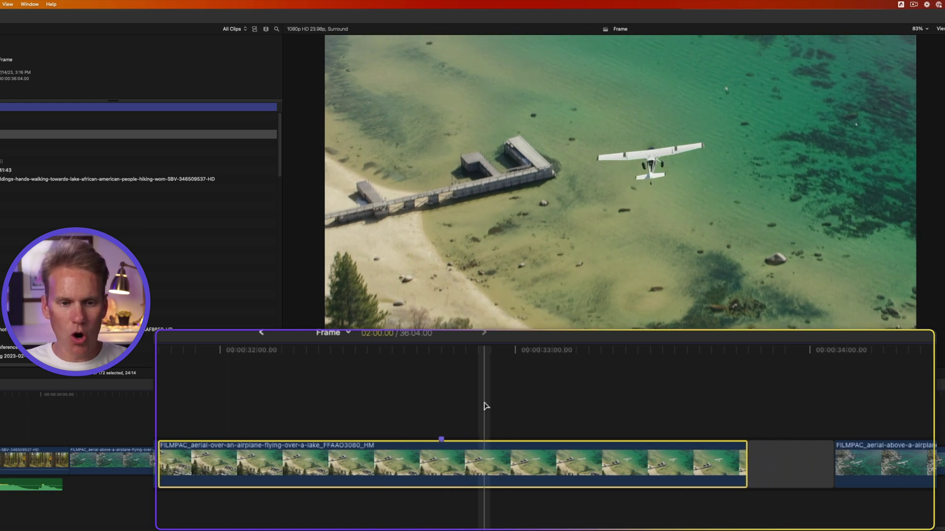
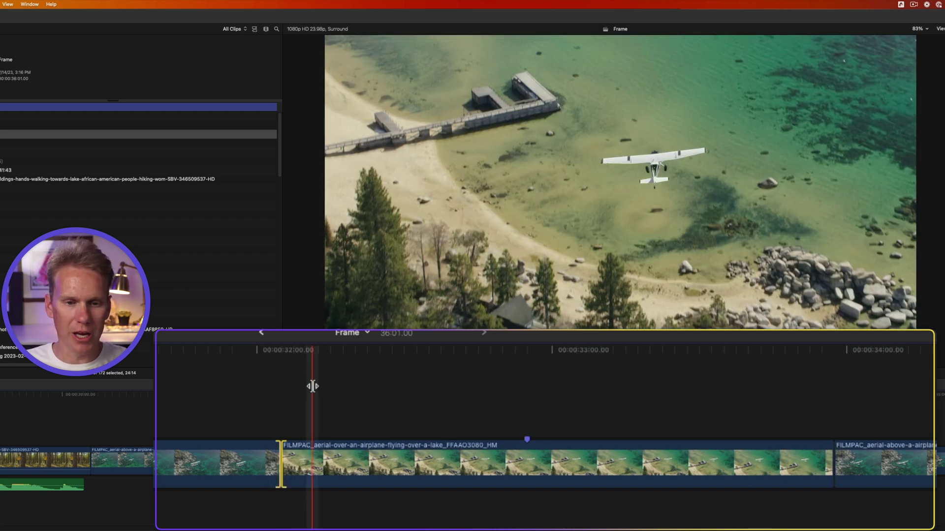
- Roll the selected edit point at the start of the airplane clip back and forth in one-frame nudges
{"action": "key", "text": "comma"}
{"action": "key", "text": "comma"}
{"action": "key", "text": "comma"}
{"action": "key", "text": "comma"}
{"action": "key", "text": "comma"}
{"action": "key", "text": "comma"}
{"action": "key", "text": "comma"}
{"action": "key", "text": "period"}
{"action": "key", "text": "period"}
{"action": "key", "text": "period"}
{"action": "key", "text": "period"}
{"action": "key", "text": "period"}
{"action": "key", "text": "period"}
{"action": "key", "text": "period"}
{"action": "key", "text": "period"}
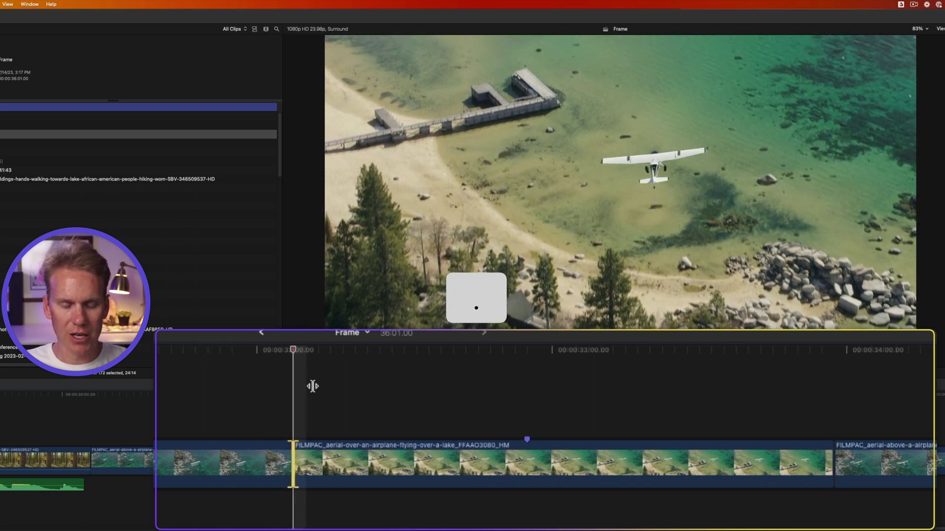
{"action": "key", "text": "period"}
{"action": "key", "text": "period"}
{"action": "key", "text": "period"}
{"action": "key", "text": "period"}
{"action": "key", "text": "period"}
{"action": "key", "text": "period"}
{"action": "key", "text": "period"}
{"action": "key", "text": "period"}
{"action": "key", "text": "period"}
{"action": "key", "text": "period"}
- Roll the same edit point ten frames later, ten frames earlier, twenty frames later and two single frames earlier
{"action": "key", "text": "shift+period"}
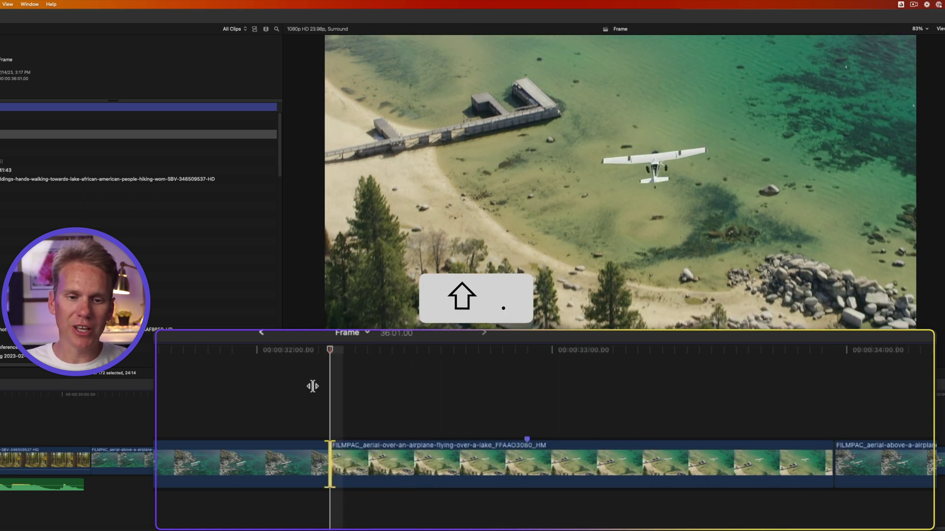
{"action": "key", "text": "shift+comma"}
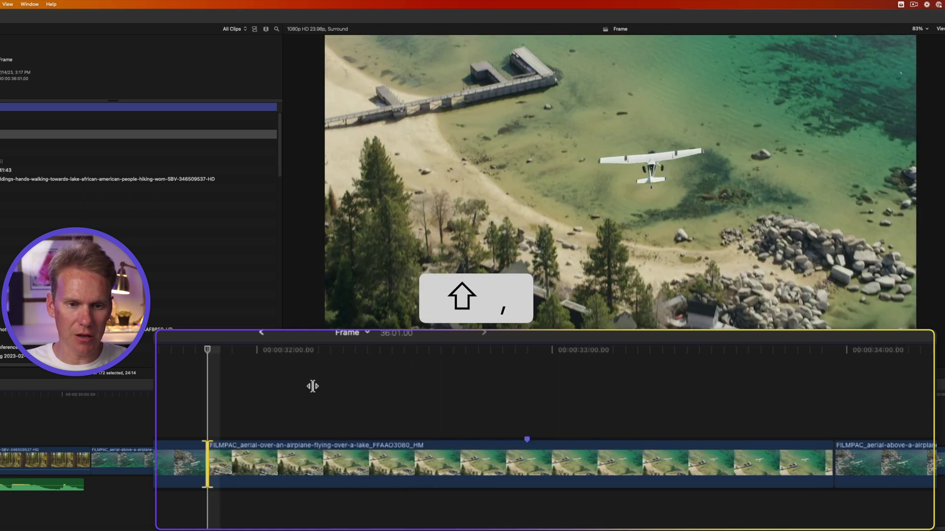
{"action": "key", "text": "shift+period"}
{"action": "key", "text": "shift+period"}
{"action": "key", "text": "comma"}
{"action": "key", "text": "comma"}
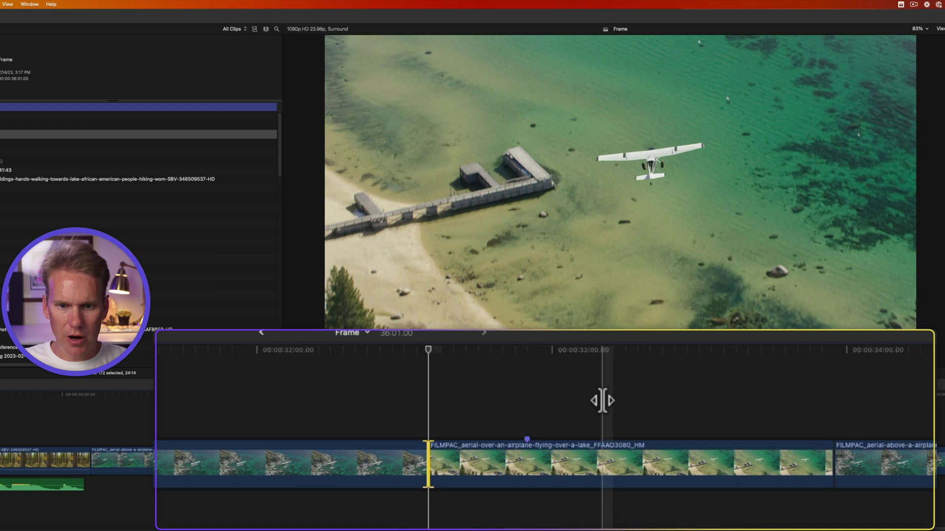
- Select the airplane clip's content for slipping with the Trim tool and slip it seven frames earlier along the timeline
{"action": "left_click", "coordinate": [608, 465]}
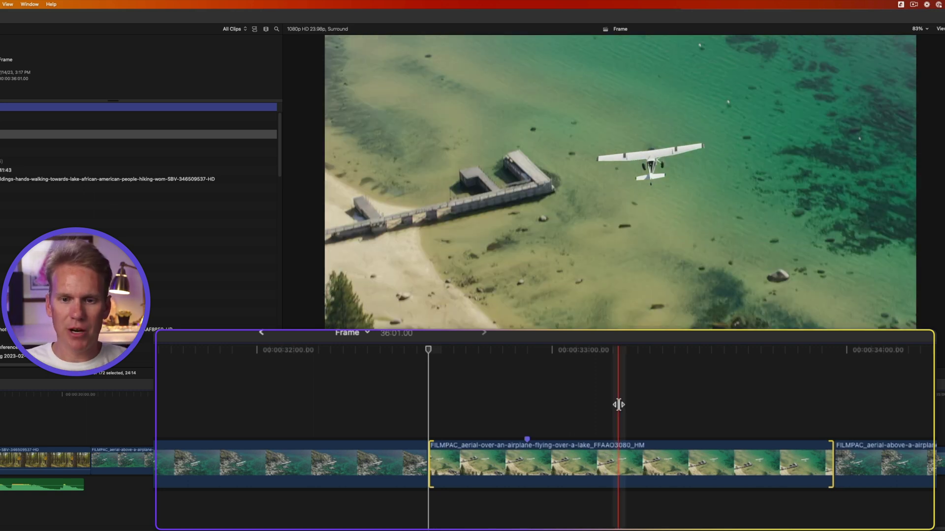
{"action": "key", "text": "comma"}
{"action": "key", "text": "comma"}
{"action": "key", "text": "comma"}
{"action": "key", "text": "comma"}
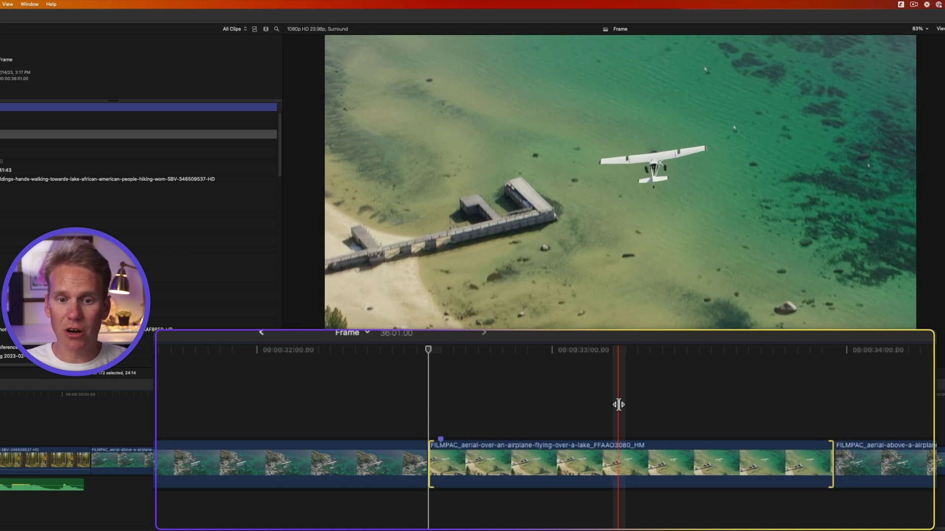
- Slip the airplane clip's content about 15 frames later along the timeline in one-frame nudges
{"action": "key", "text": "period"}
{"action": "key", "text": "period"}
{"action": "key", "text": "period"}
{"action": "key", "text": "period"}
{"action": "key", "text": "period"}
{"action": "key", "text": "period"}
{"action": "key", "text": "period"}
{"action": "key", "text": "period"}
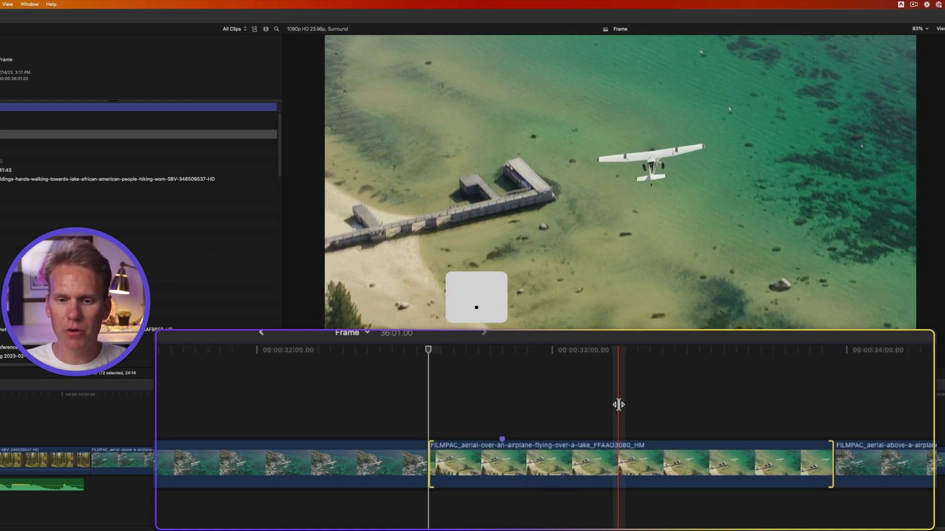
{"action": "key", "text": "period"}
{"action": "key", "text": "period"}
{"action": "key", "text": "period"}
{"action": "key", "text": "period"}
{"action": "key", "text": "period"}
{"action": "key", "text": "period"}
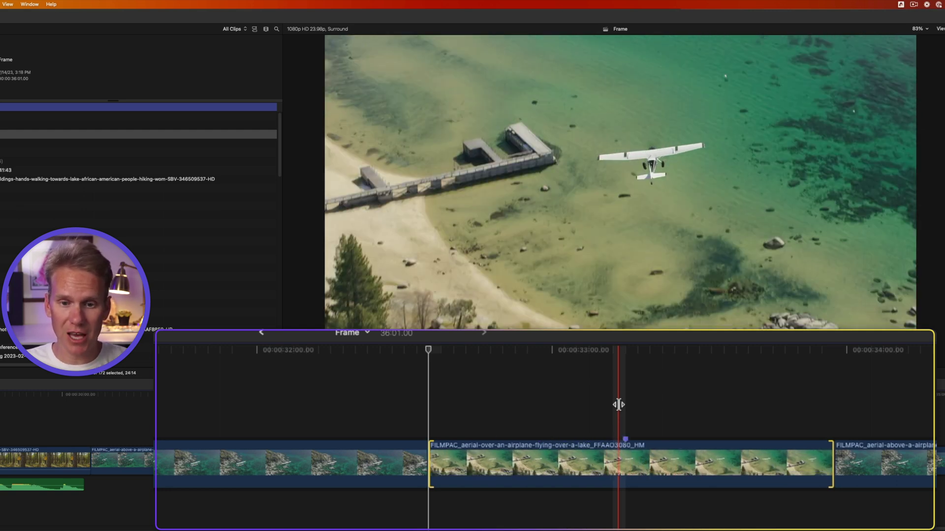
- Select the airplane clip's outer edit points for sliding and slide the clip 12 frames earlier between its neighbours
{"action": "left_click", "coordinate": [629, 469], "text": "alt"}
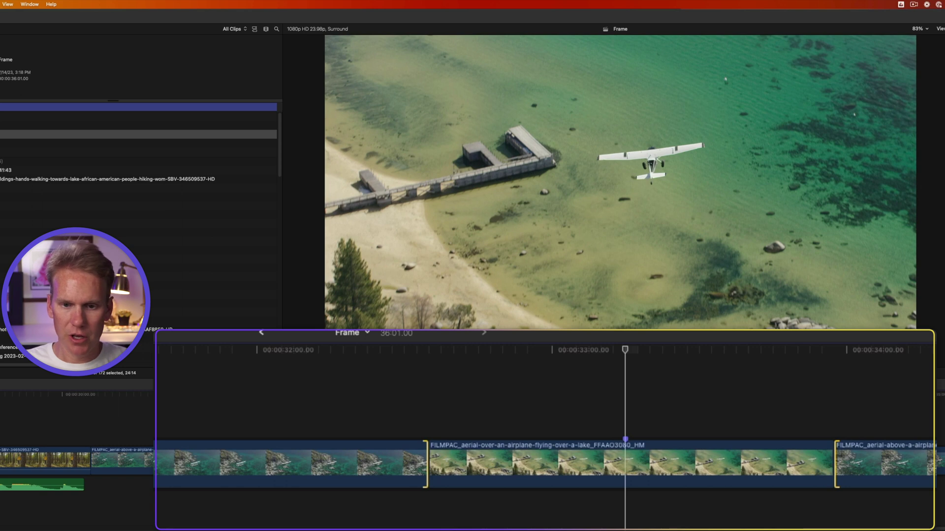
{"action": "key", "text": "comma"}
{"action": "key", "text": "comma"}
{"action": "key", "text": "comma"}
{"action": "key", "text": "comma"}
{"action": "key", "text": "comma"}
{"action": "key", "text": "comma"}
{"action": "key", "text": "comma"}
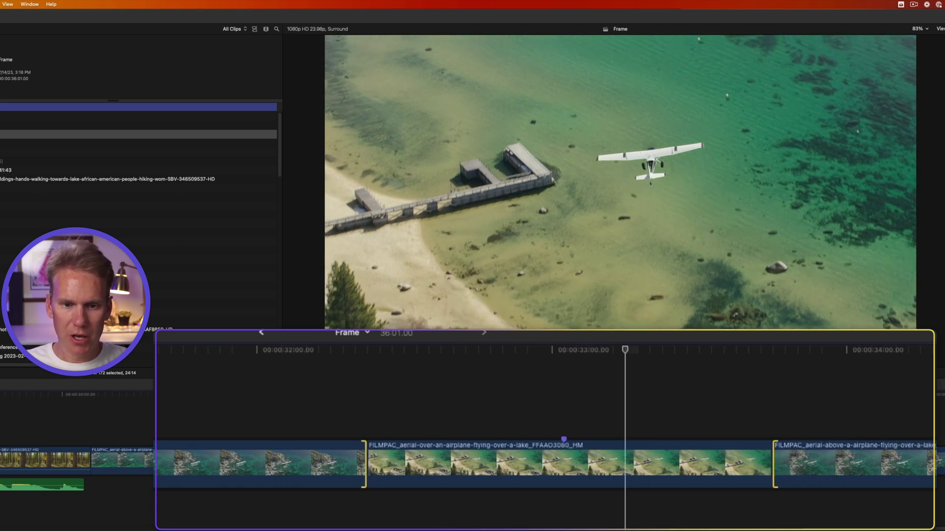
{"action": "key", "text": "comma"}
{"action": "key", "text": "comma"}
{"action": "key", "text": "comma"}
{"action": "key", "text": "comma"}
{"action": "key", "text": "comma"}
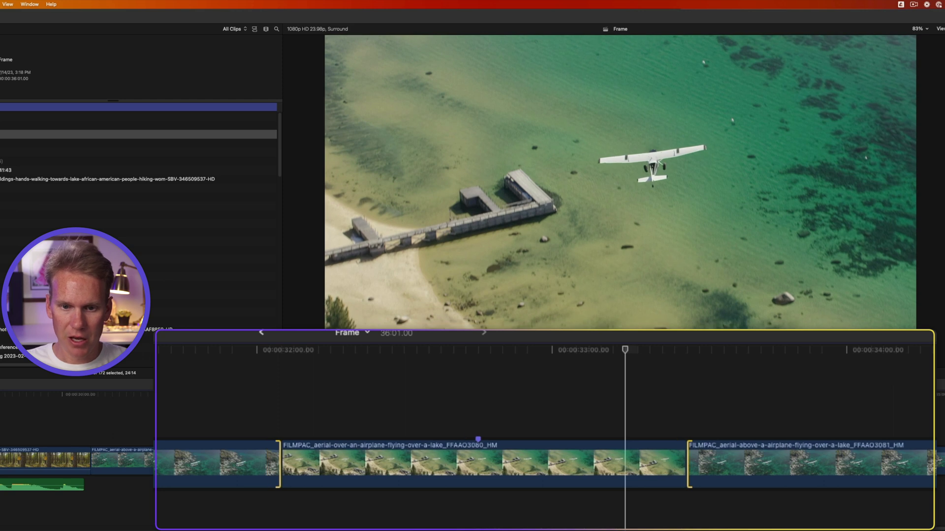
- Slide the airplane clip 16 frames later between its neighbours in one-frame nudges
{"action": "key", "text": "period"}
{"action": "key", "text": "period"}
{"action": "key", "text": "period"}
{"action": "key", "text": "period"}
{"action": "key", "text": "period"}
{"action": "key", "text": "period"}
{"action": "key", "text": "period"}
{"action": "key", "text": "period"}
{"action": "key", "text": "period"}
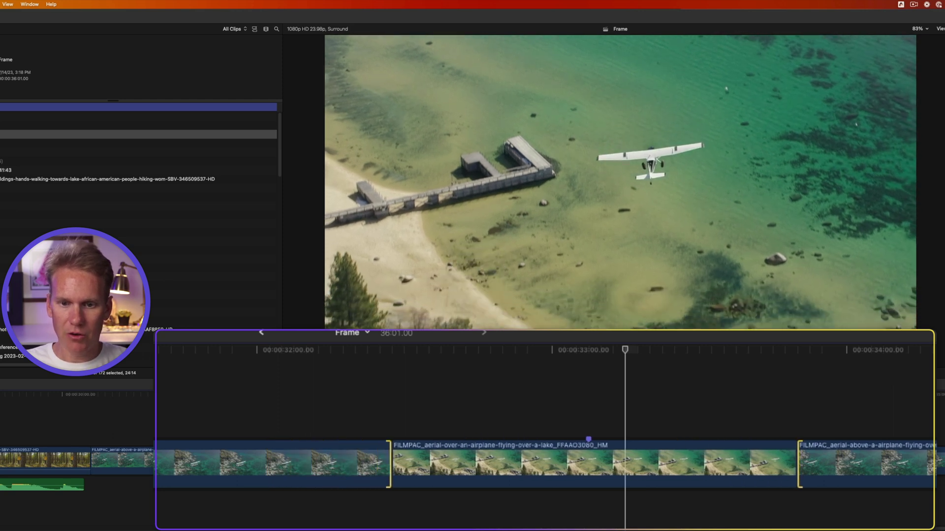
{"action": "key", "text": "period"}
{"action": "key", "text": "period"}
{"action": "key", "text": "period"}
{"action": "key", "text": "period"}
{"action": "key", "text": "period"}
{"action": "key", "text": "period"}
{"action": "key", "text": "period"}
- Slide the airplane clip ten frames earlier between its neighbours in one-frame nudges
{"action": "key", "text": "comma"}
{"action": "key", "text": "comma"}
{"action": "key", "text": "comma"}
{"action": "key", "text": "comma"}
{"action": "key", "text": "comma"}
{"action": "key", "text": "comma"}
{"action": "key", "text": "comma"}
{"action": "key", "text": "comma"}
{"action": "key", "text": "comma"}
{"action": "key", "text": "comma"}
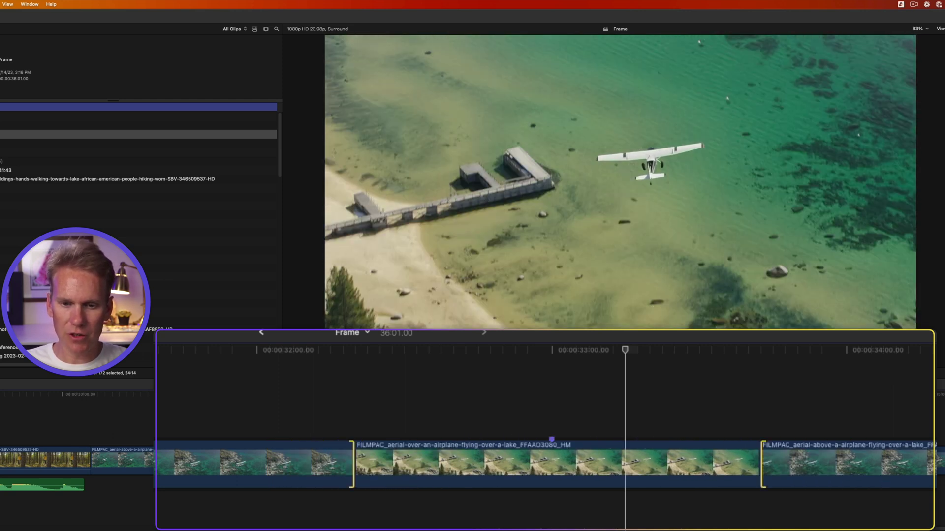
- Slide the airplane clip later and back in ten-frame nudges, ending ten frames earlier
{"action": "key", "text": "shift+period"}
{"action": "key", "text": "shift+period"}
{"action": "key", "text": "shift+comma"}
{"action": "key", "text": "shift+comma"}
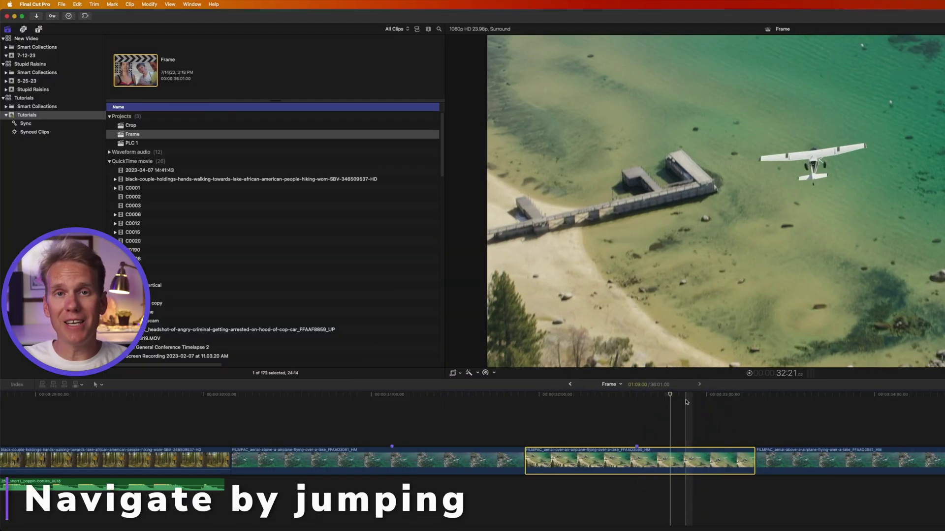
- Jump the playhead to the previous and next edit points, at the start and end of the selected airplane clip
{"action": "key", "text": "h"}
{"action": "left_click_drag", "start_coordinate": [671, 428], "coordinate": [707, 443]}
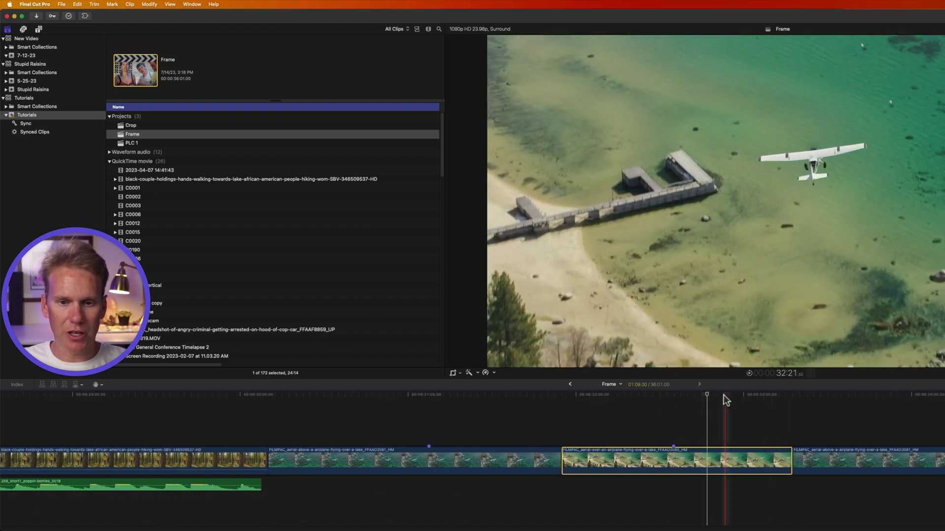
{"action": "left_click", "coordinate": [112, 4]}
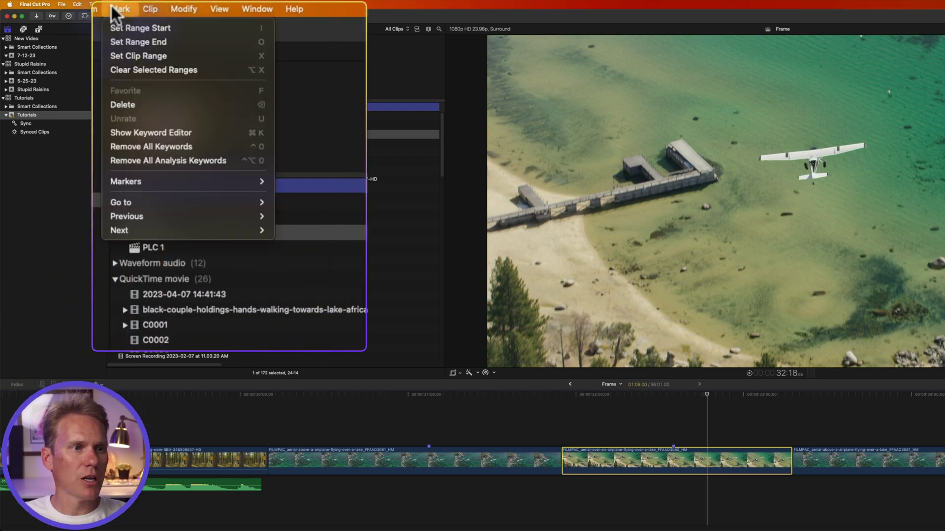
{"action": "mouse_move", "coordinate": [156, 123]}
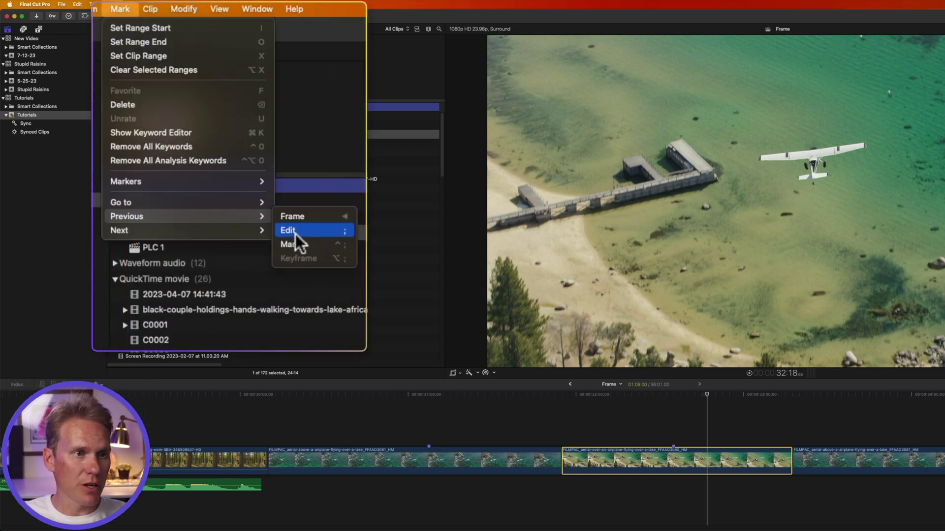
{"action": "mouse_move", "coordinate": [201, 230]}
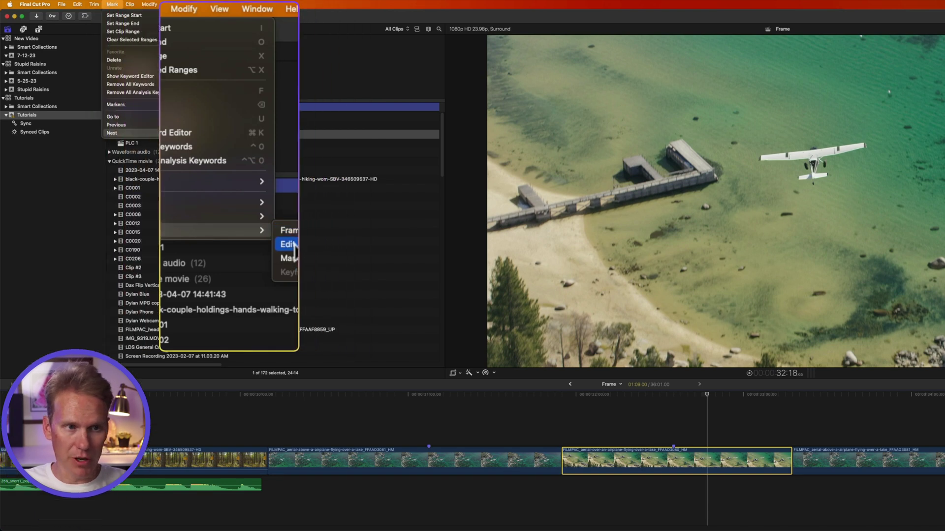
{"action": "left_click", "coordinate": [708, 396]}
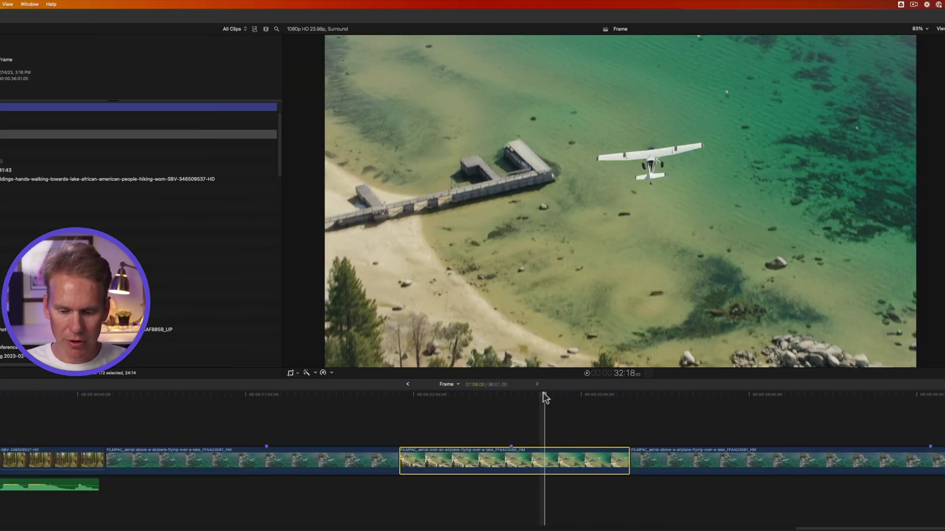
{"action": "key", "text": "semicolon"}
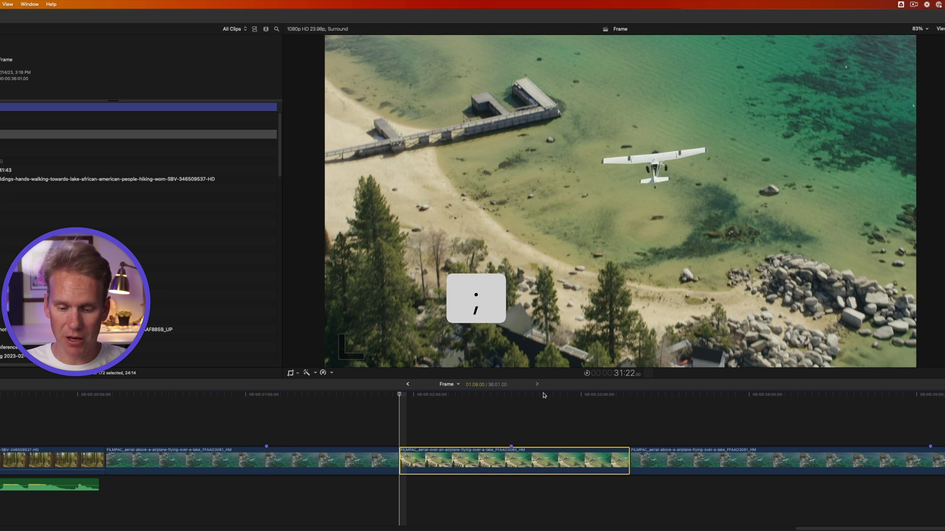
{"action": "key", "text": "apostrophe"}
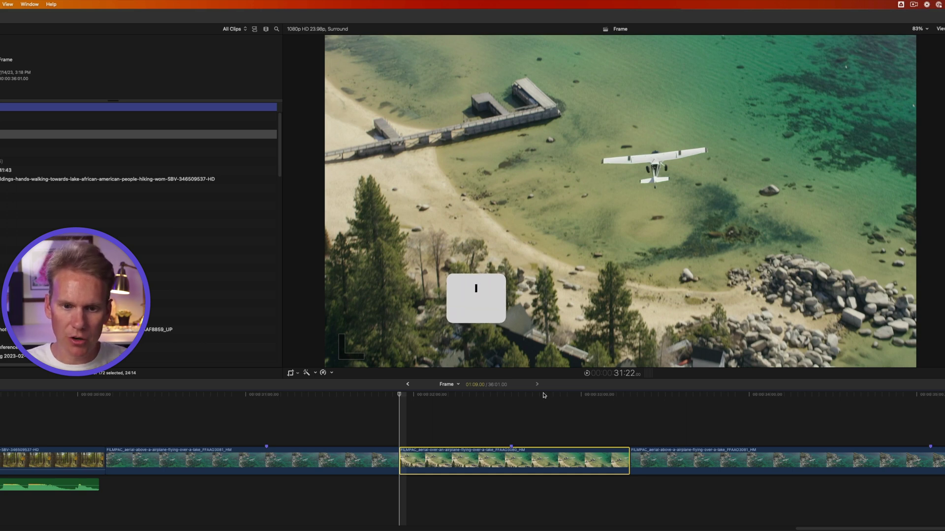
{"action": "key", "text": "apostrophe"}
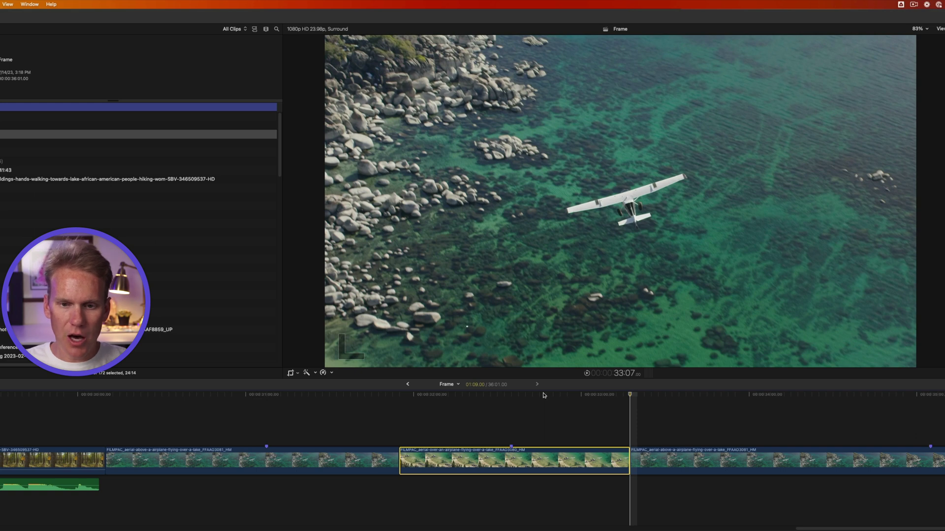
{"action": "key", "text": "Up"}
{"action": "key", "text": "Down"}
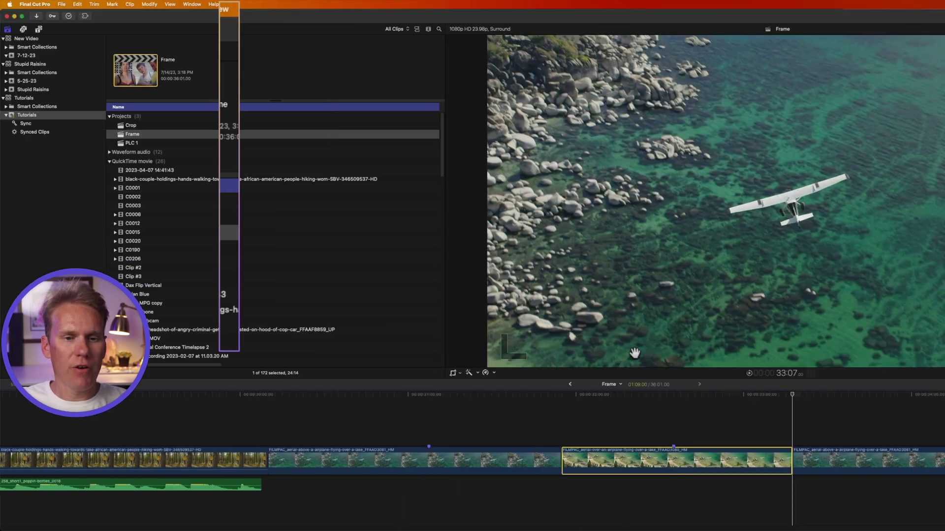
- Jump the playhead to the beginning of the timeline and look up the command for going to its end
{"action": "left_click", "coordinate": [121, 8]}
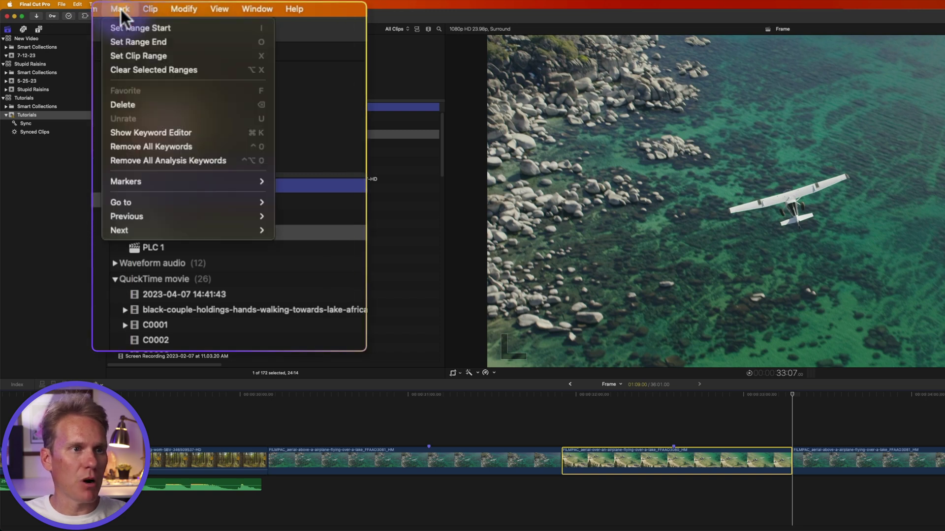
{"action": "mouse_move", "coordinate": [190, 202]}
{"action": "left_click", "coordinate": [352, 220]}
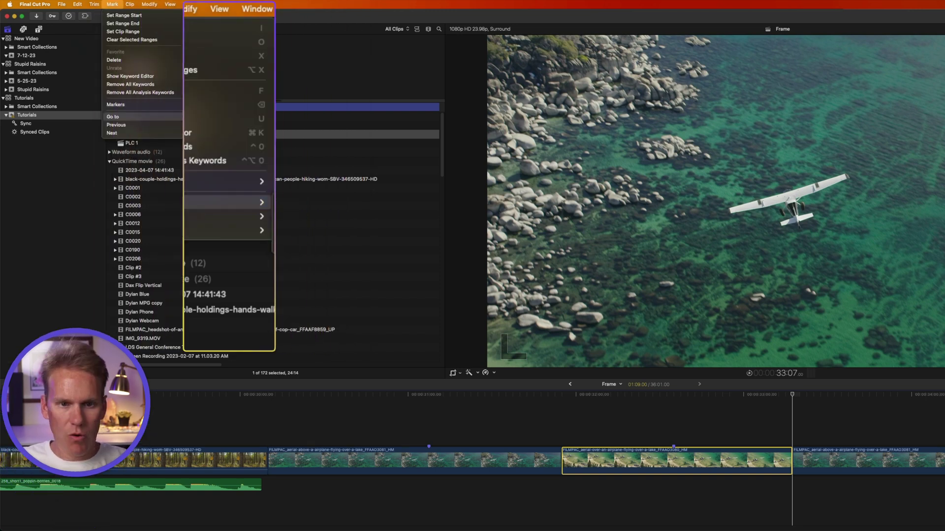
{"action": "key", "text": "Home"}
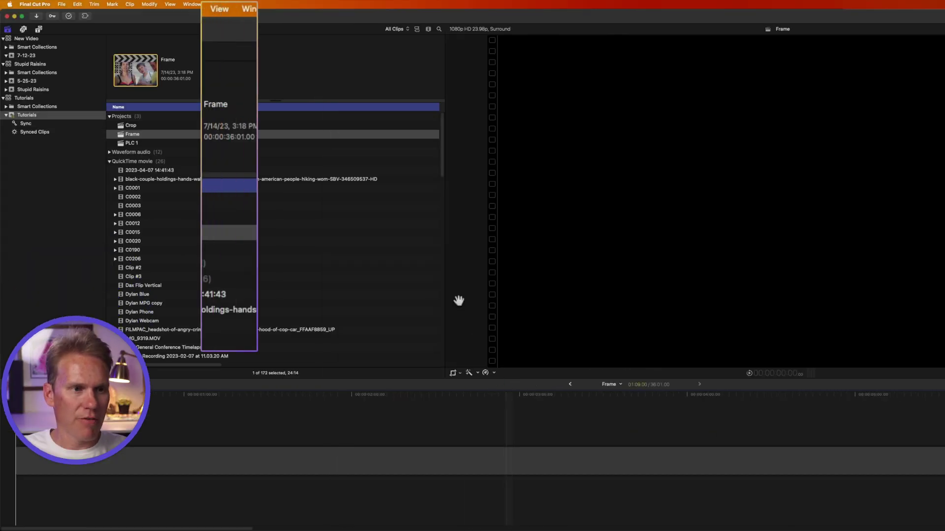
{"action": "left_click", "coordinate": [121, 9]}
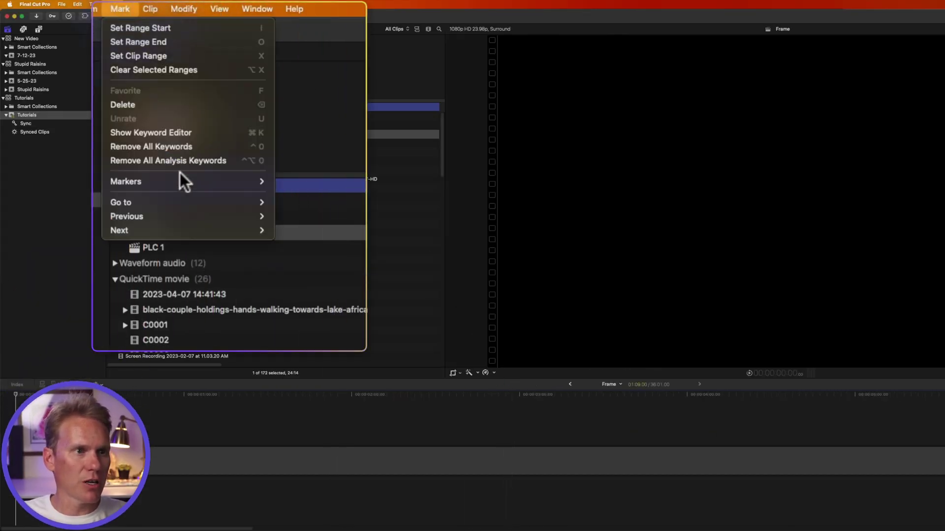
{"action": "mouse_move", "coordinate": [190, 203]}
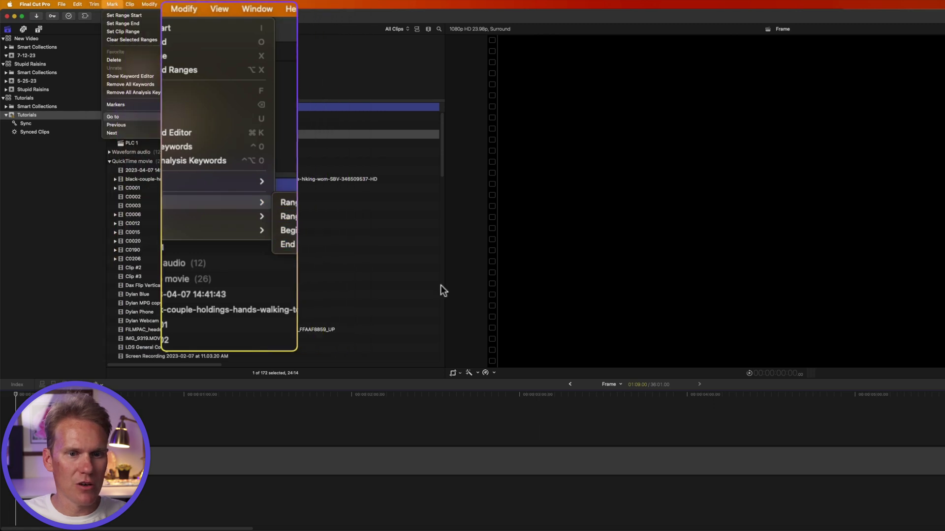
- Select the last airplane clip with the playhead at 33:19 and jump back two markers to the one at 31:03
{"action": "left_click", "coordinate": [658, 422]}
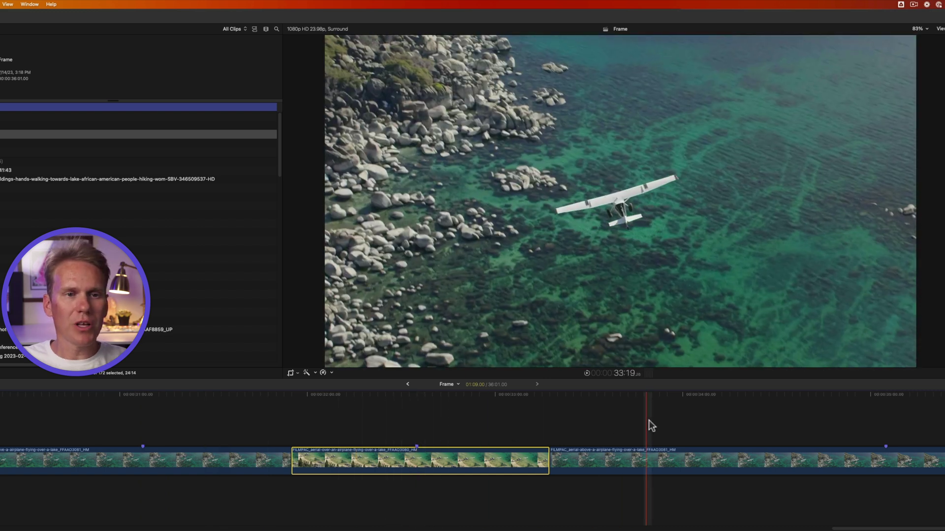
{"action": "left_click", "coordinate": [650, 460]}
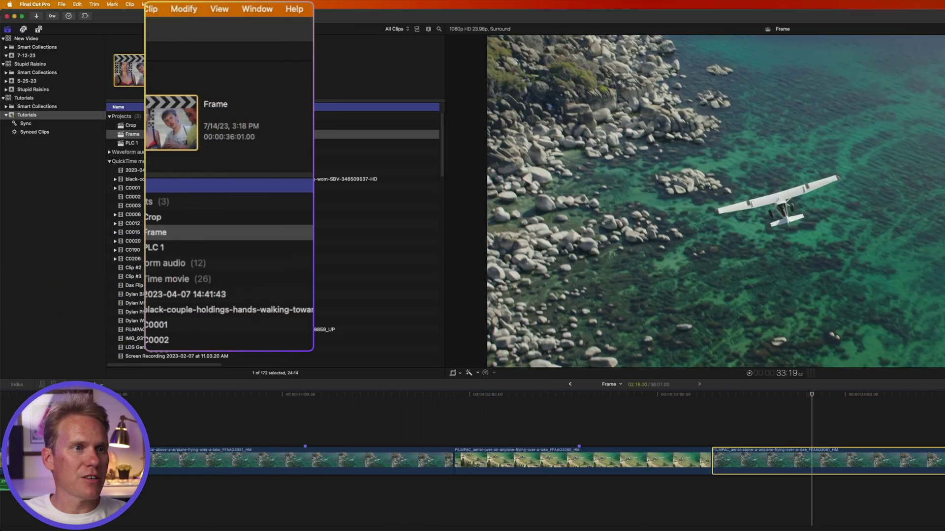
{"action": "left_click", "coordinate": [120, 9]}
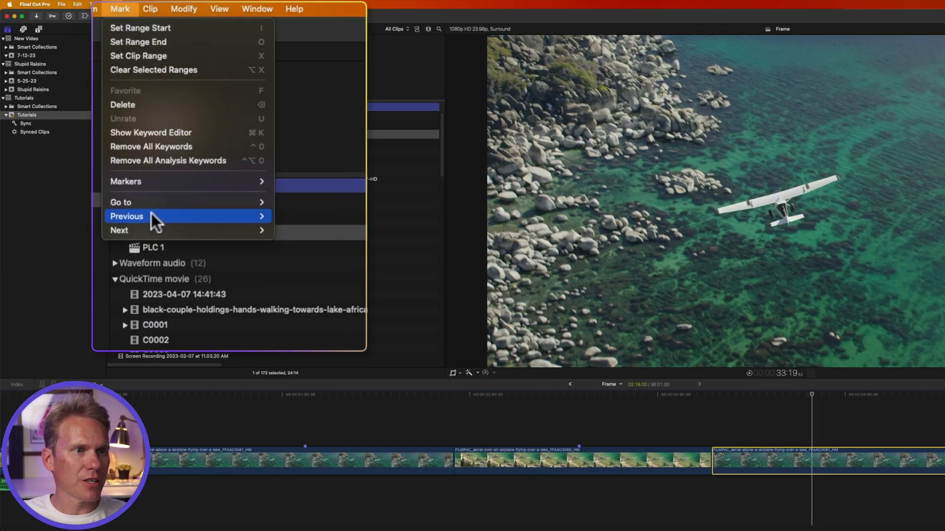
{"action": "mouse_move", "coordinate": [153, 216]}
{"action": "mouse_move", "coordinate": [181, 231]}
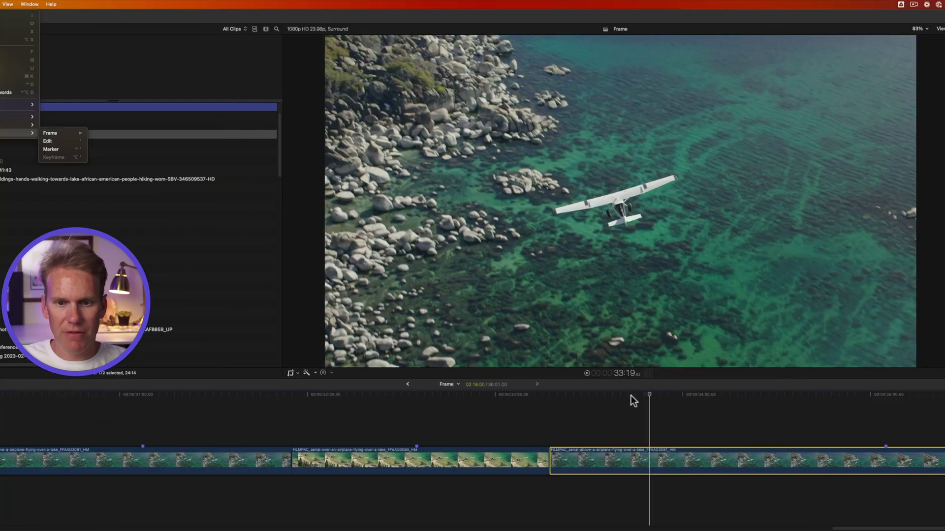
{"action": "left_click", "coordinate": [796, 399]}
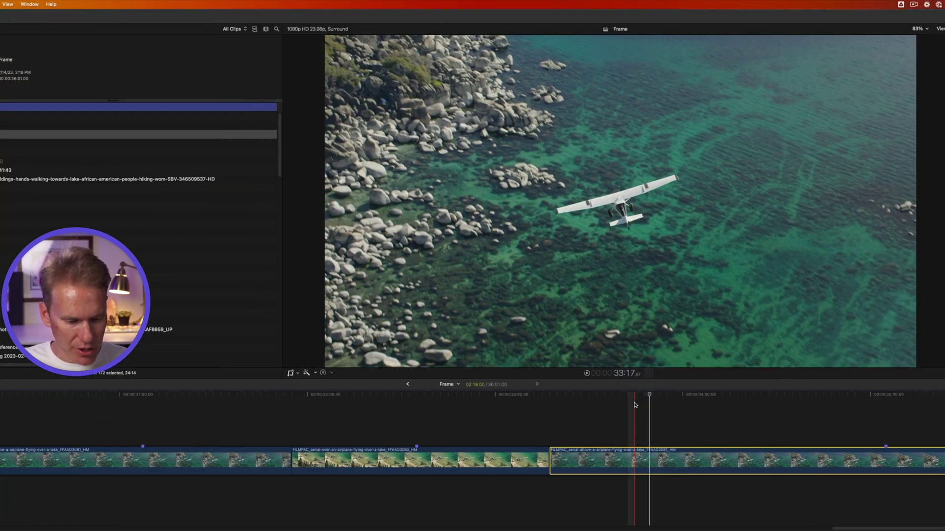
{"action": "key", "text": "ctrl+semicolon"}
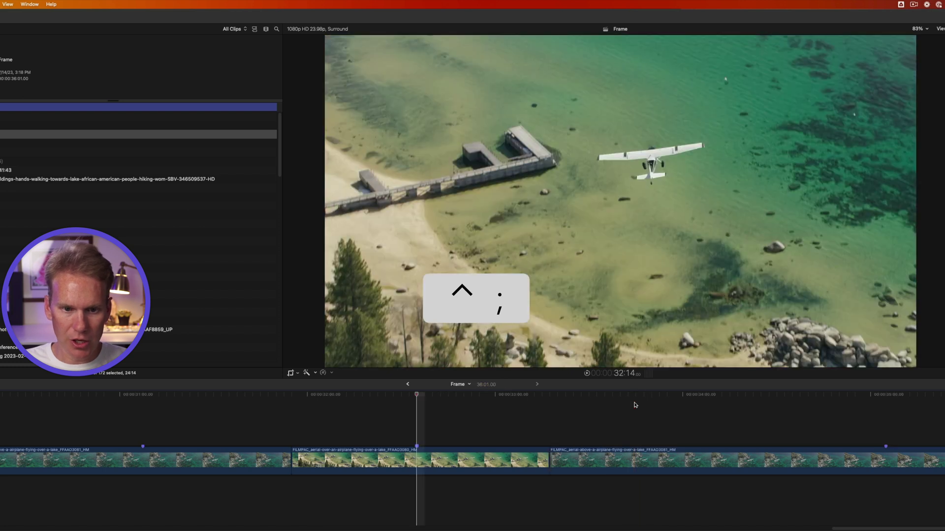
{"action": "key", "text": "ctrl+semicolon"}
- Jump the playhead forward two markers to 35:02, back two to 31:03, and forward two again to 35:02
{"action": "key", "text": "ctrl+apostrophe"}
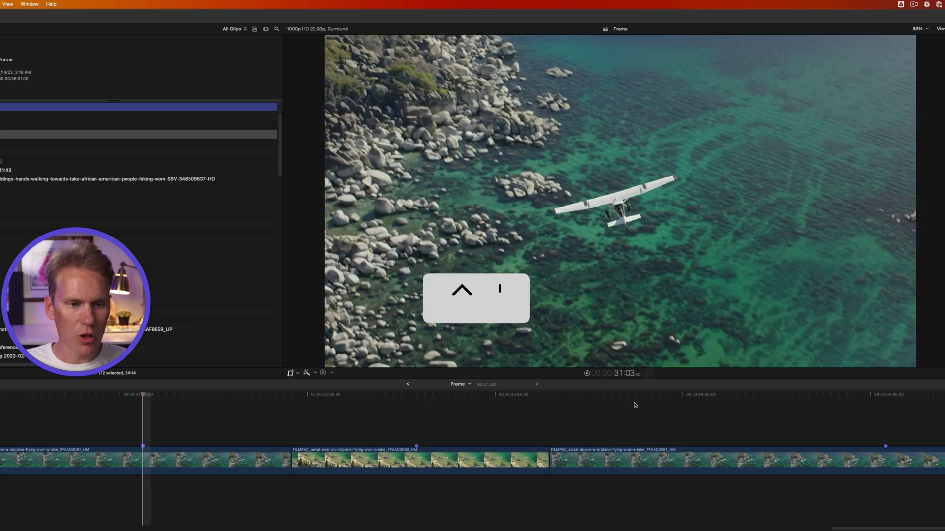
{"action": "key", "text": "ctrl+apostrophe"}
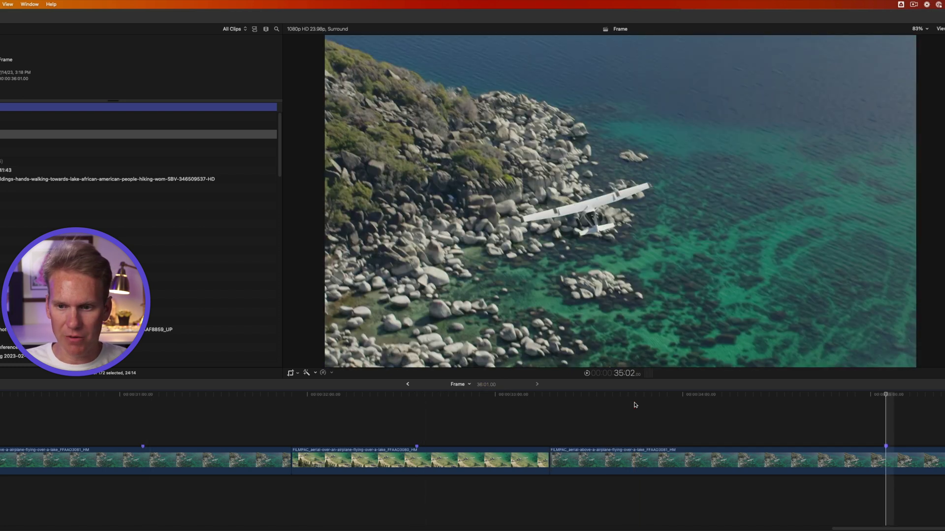
{"action": "key", "text": "ctrl+semicolon"}
{"action": "key", "text": "ctrl+semicolon"}
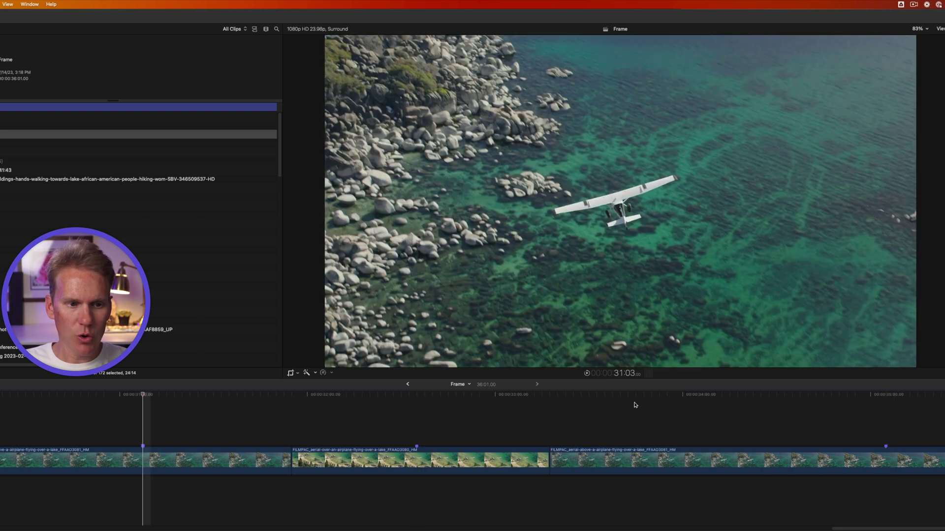
{"action": "key", "text": "ctrl+apostrophe"}
{"action": "key", "text": "ctrl+apostrophe"}
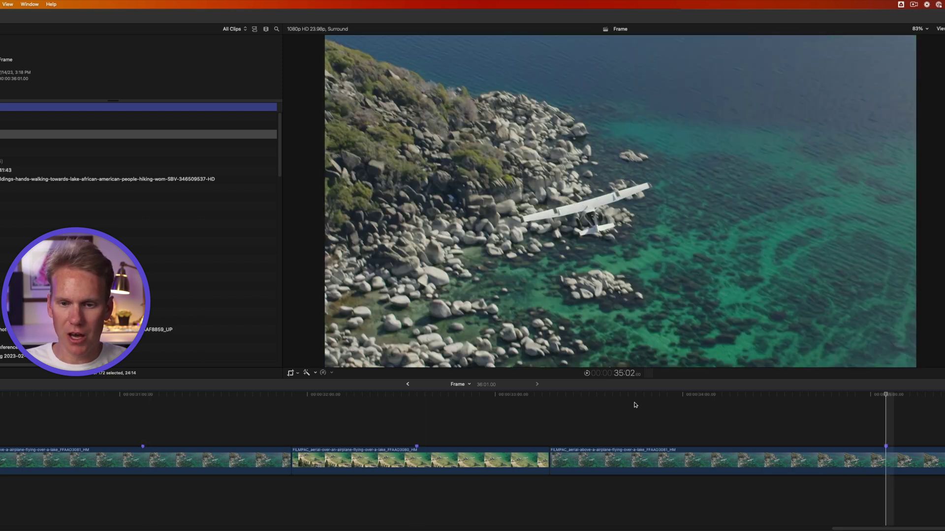